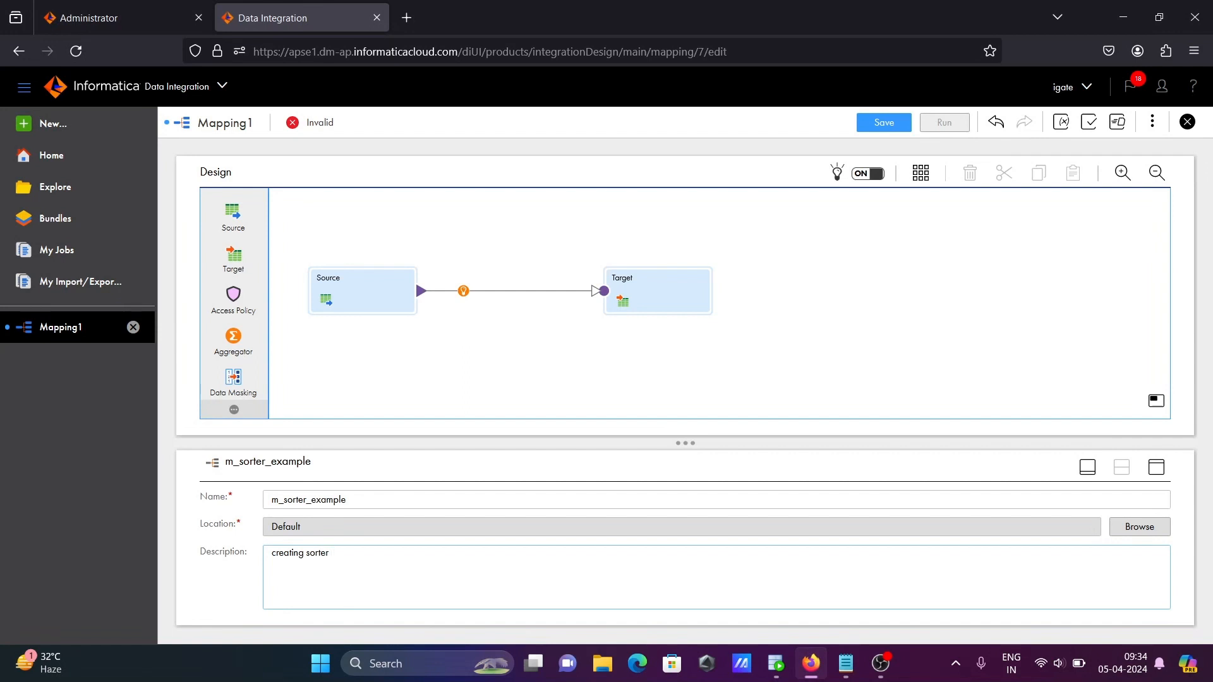
Complete the mapping's description as "creating sorter transformation with oracle database"
text(t)
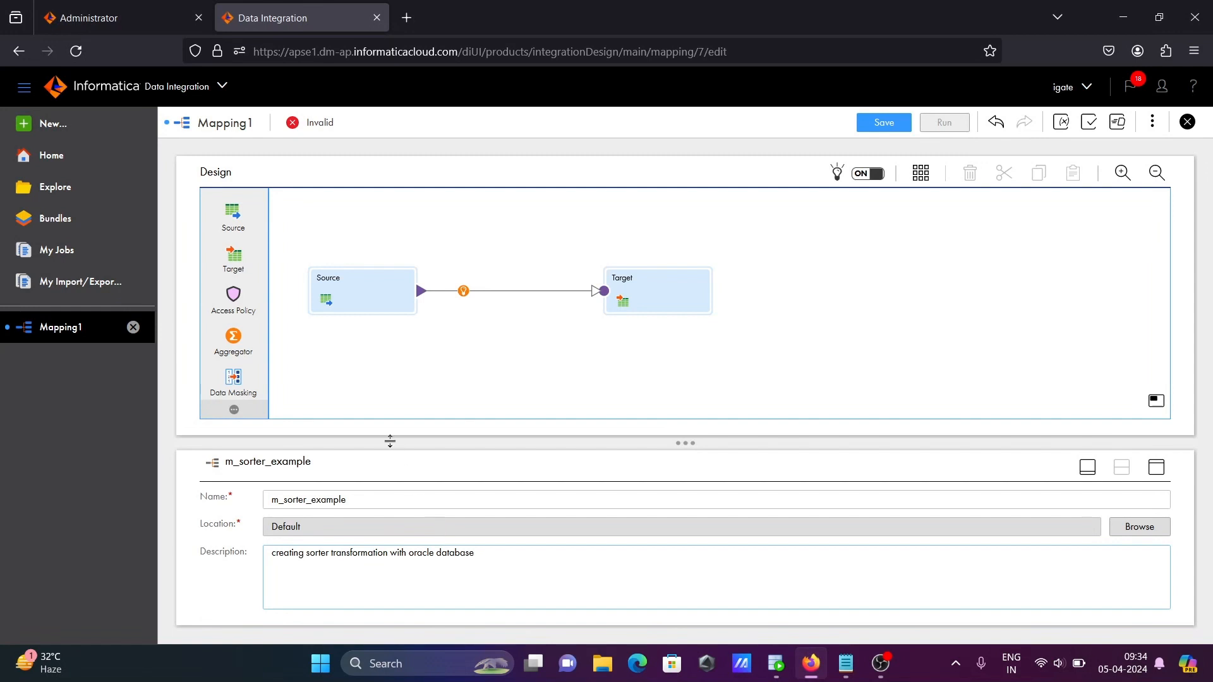
Set the Source transformation's connection to oracle_conn_hr (Oracle)
click(357, 293)
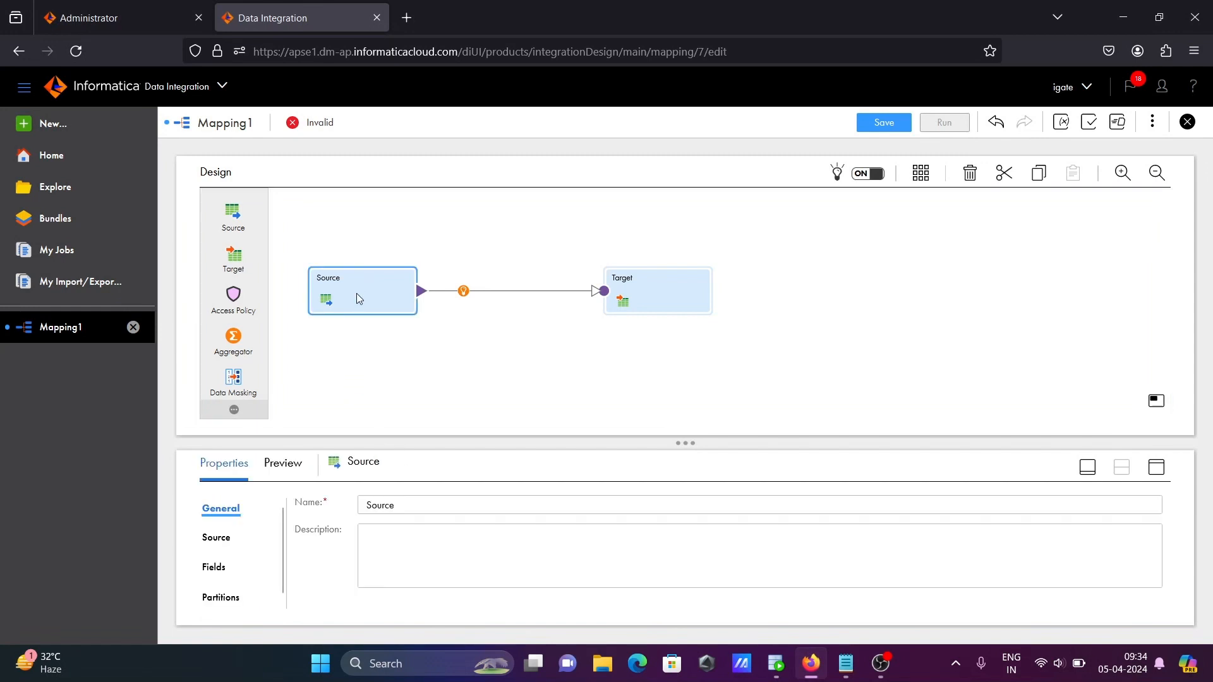
click(209, 539)
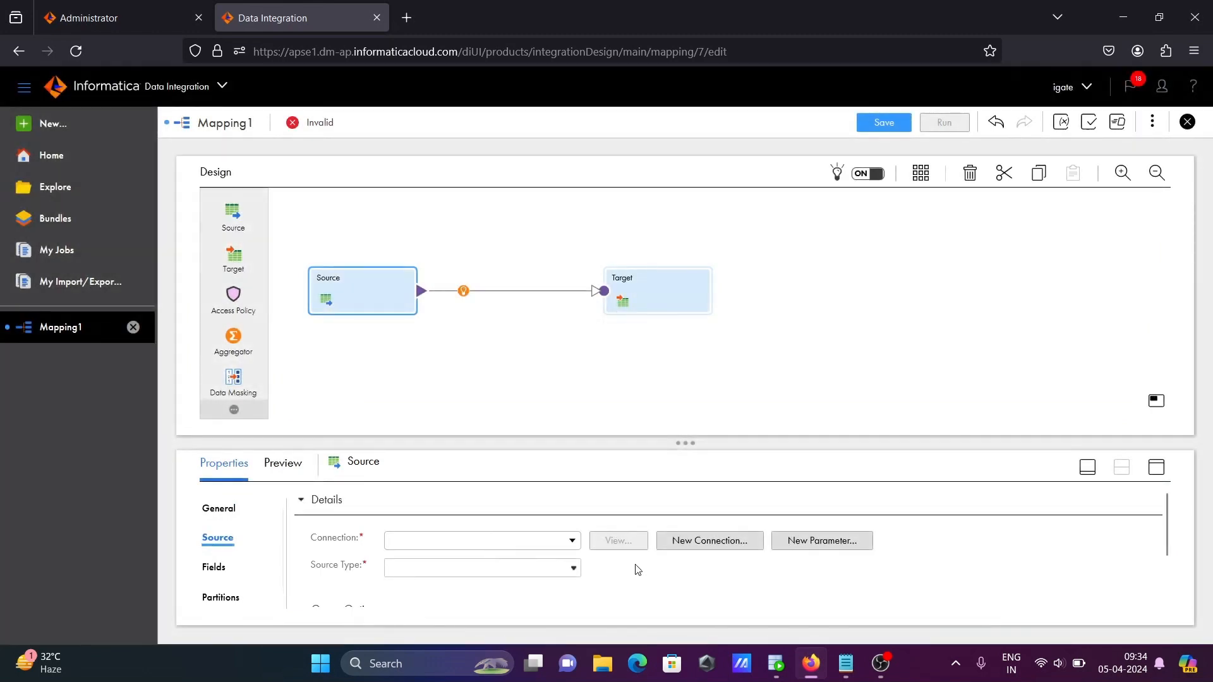
click(570, 542)
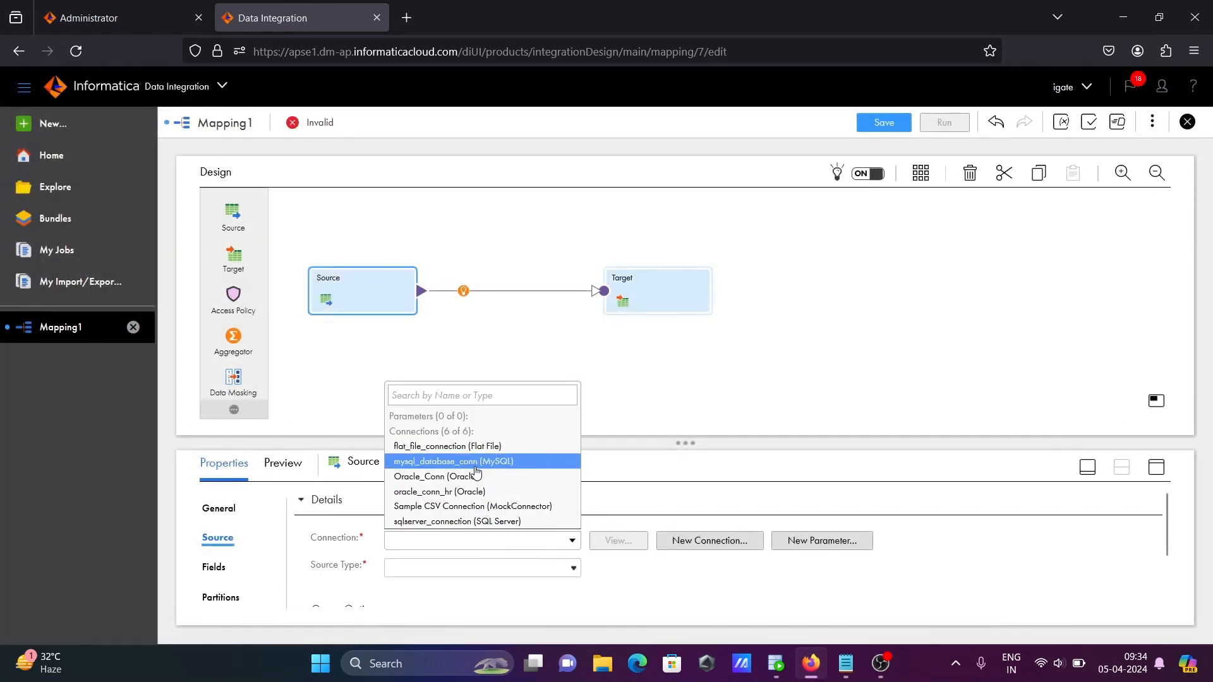
click(455, 491)
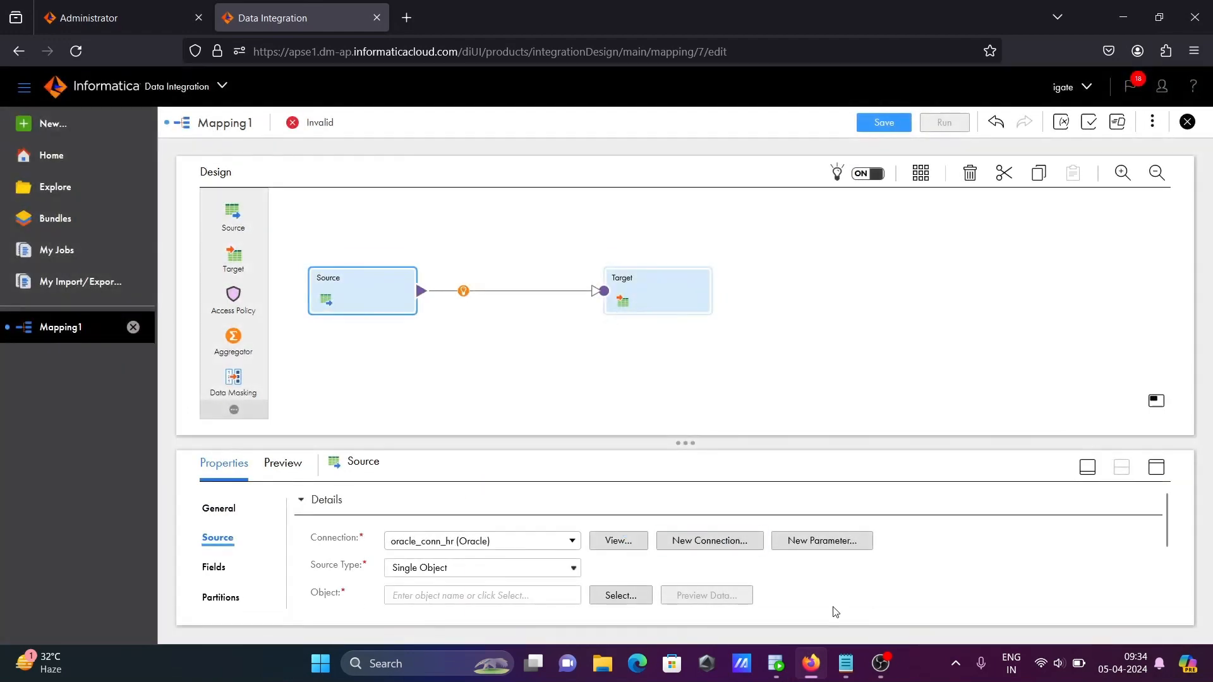
Switch to Oracle SQL Developer and run only the select statement on the JOB_HISTORY table
click(777, 663)
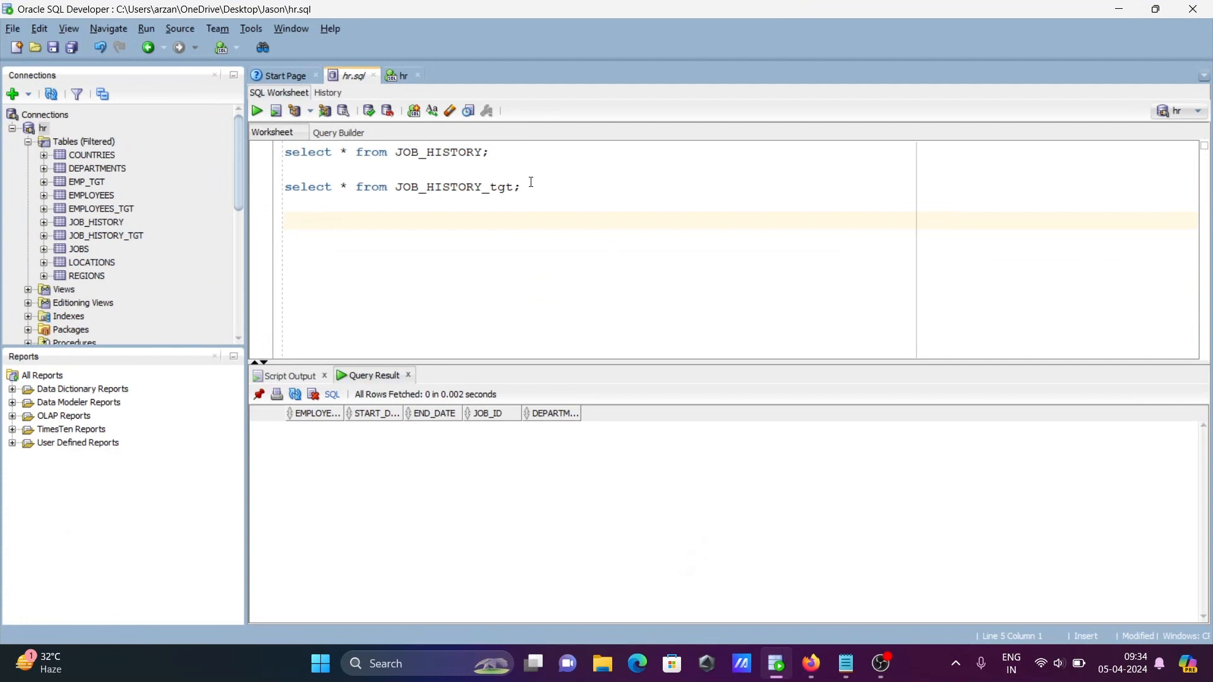
drag(501, 160, 272, 158)
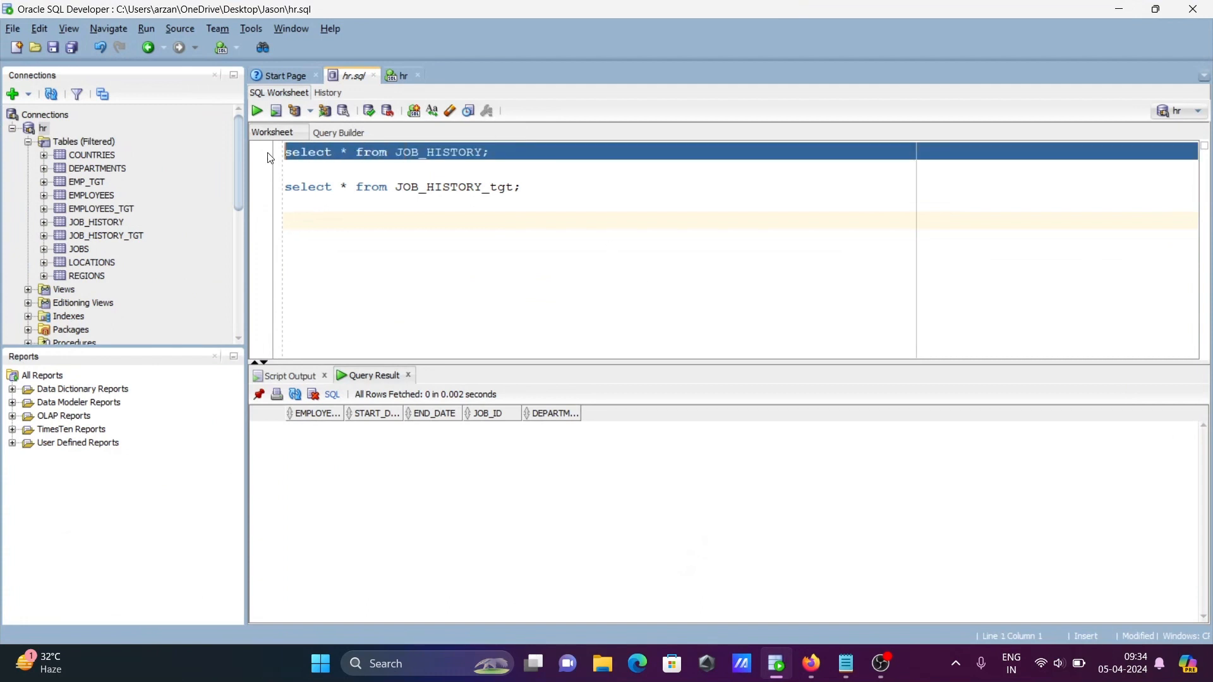
click(258, 110)
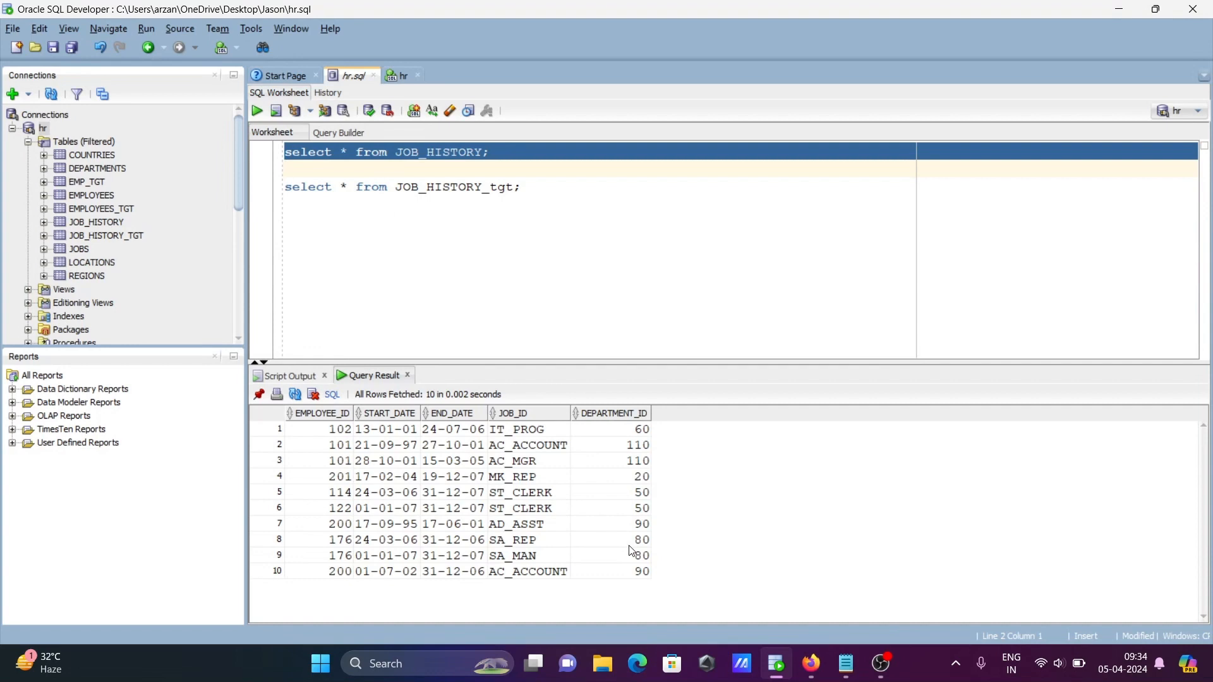
Switch back to Informatica Data Integration, choose JOB_HISTORY as the source object, and show its fields
click(811, 663)
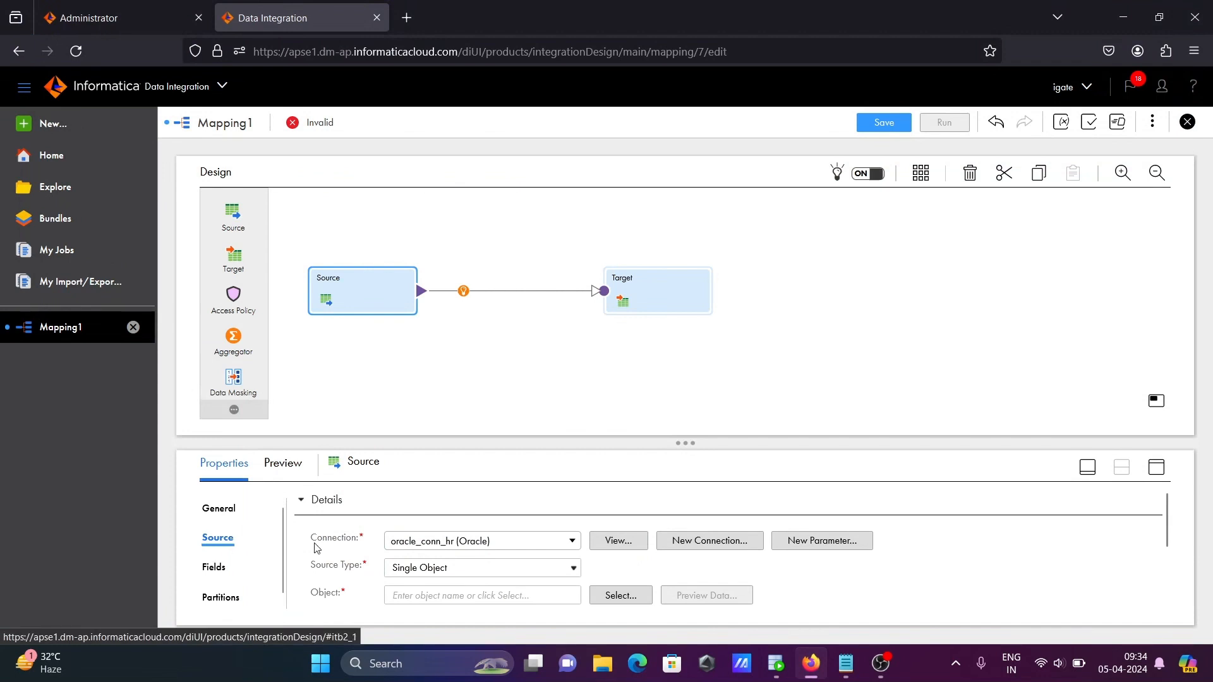
click(610, 606)
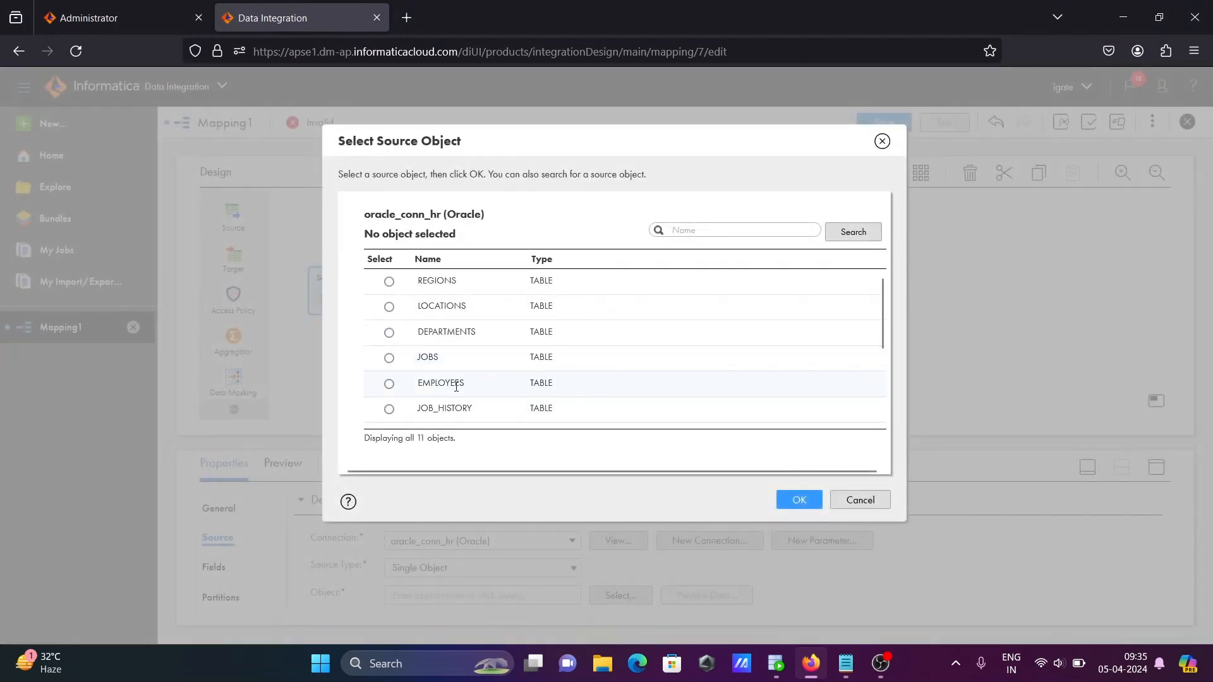
click(389, 409)
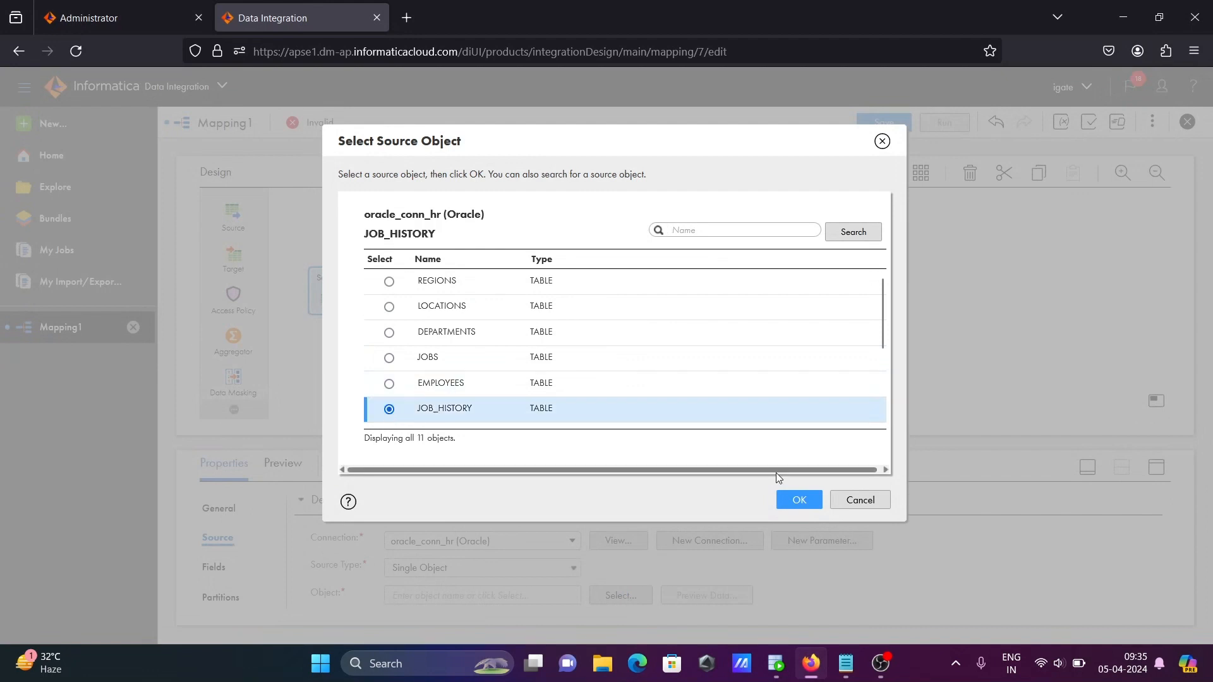
click(800, 501)
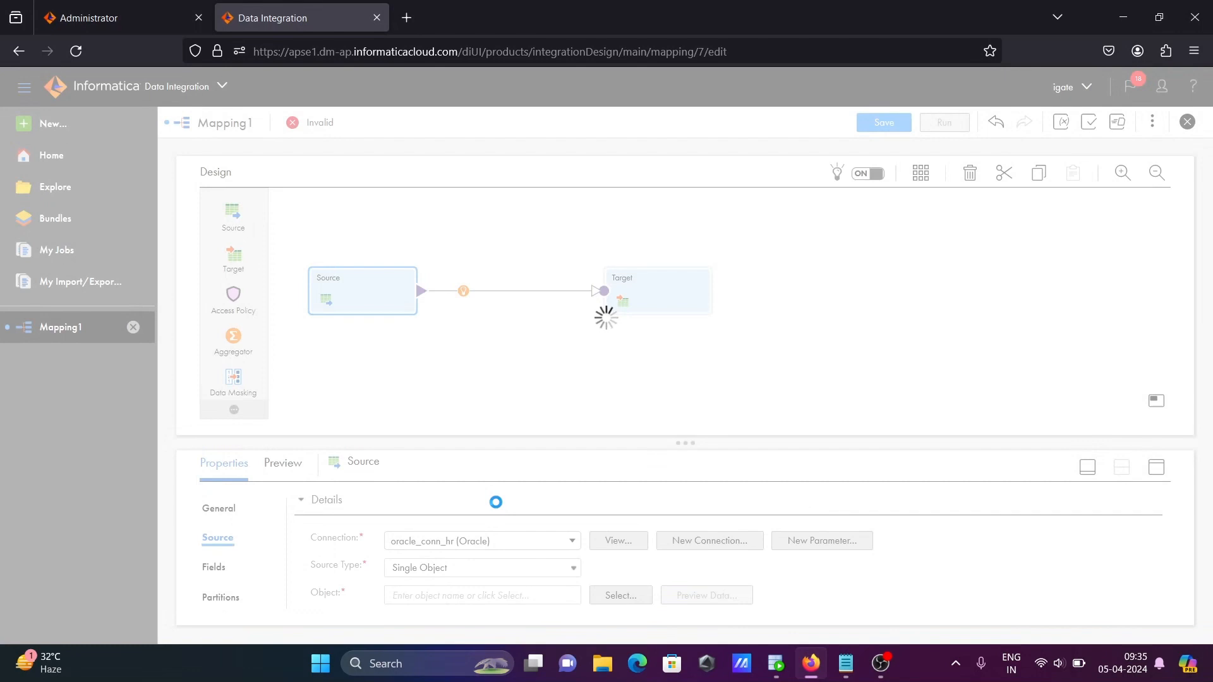
click(218, 569)
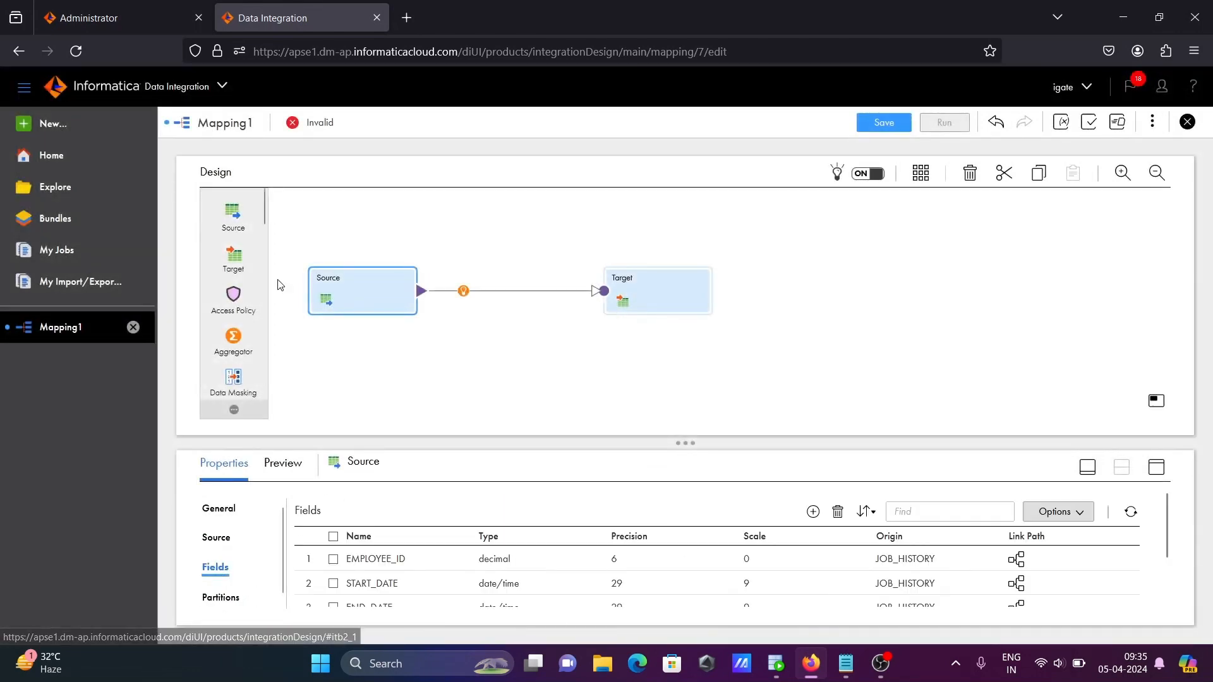
Insert a Sorter transformation on the link between Source and Target, and move the Target farther away from it
drag(264, 219, 456, 292)
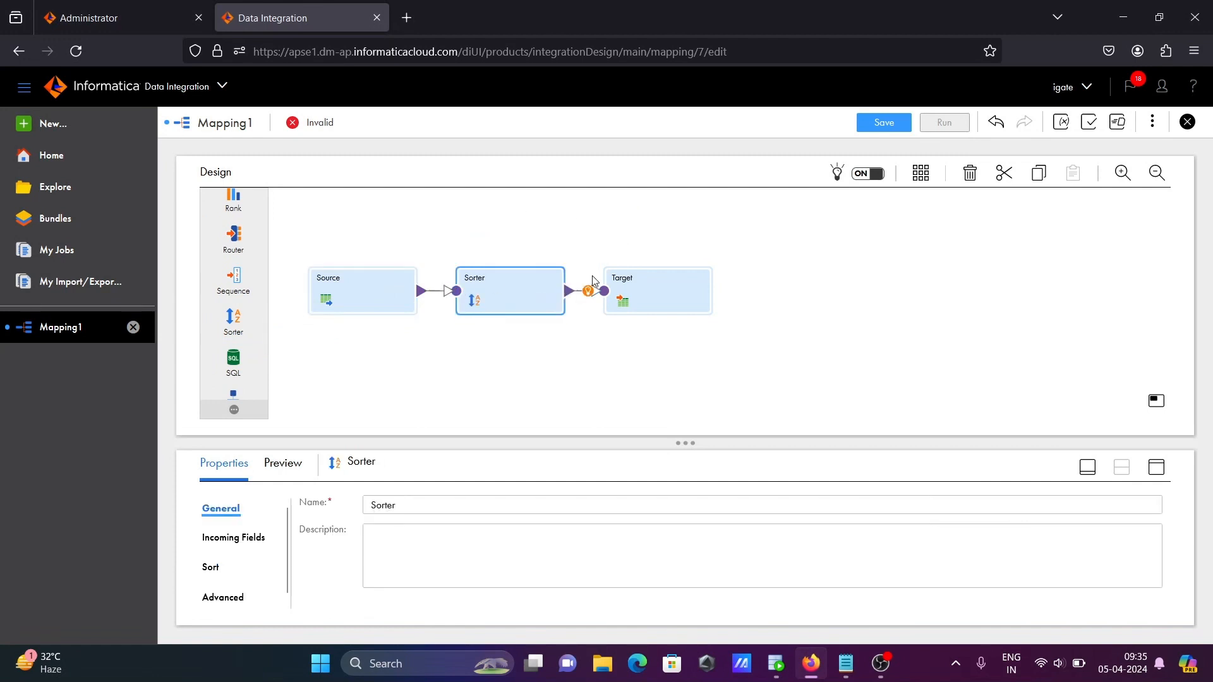
drag(647, 280, 771, 280)
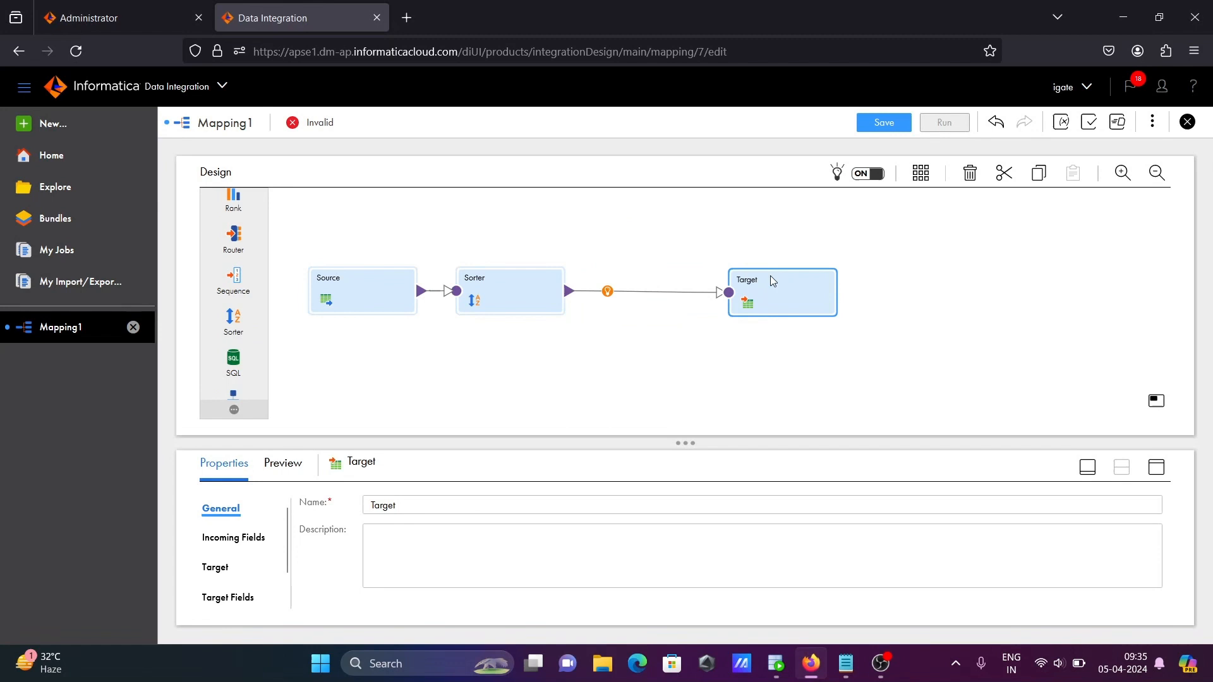
Add a sort condition to the Sorter on the DEPARTMENT_ID field with the Ascending sort order
click(475, 284)
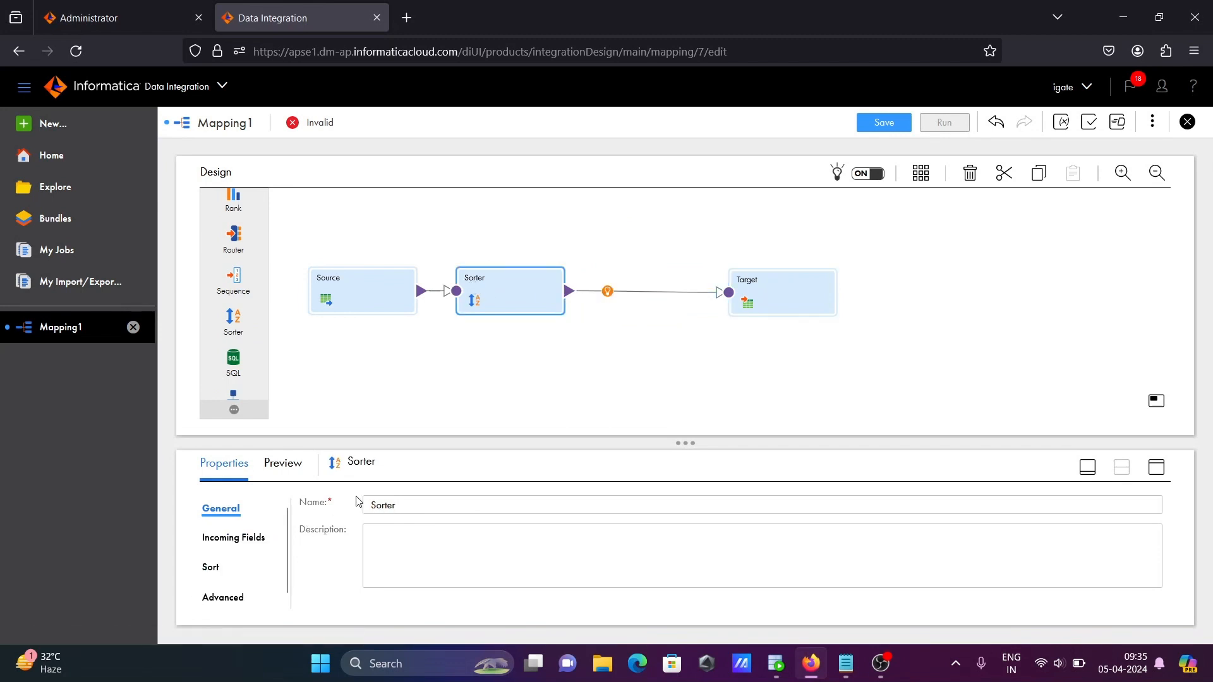
click(216, 542)
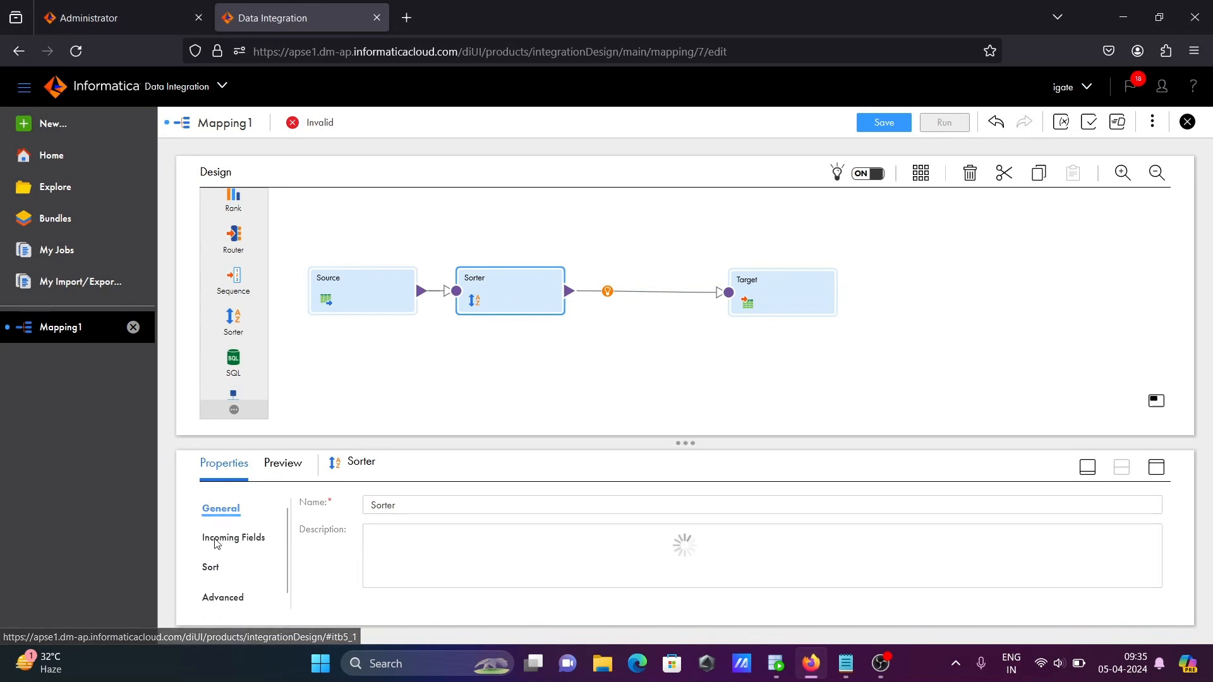
click(211, 567)
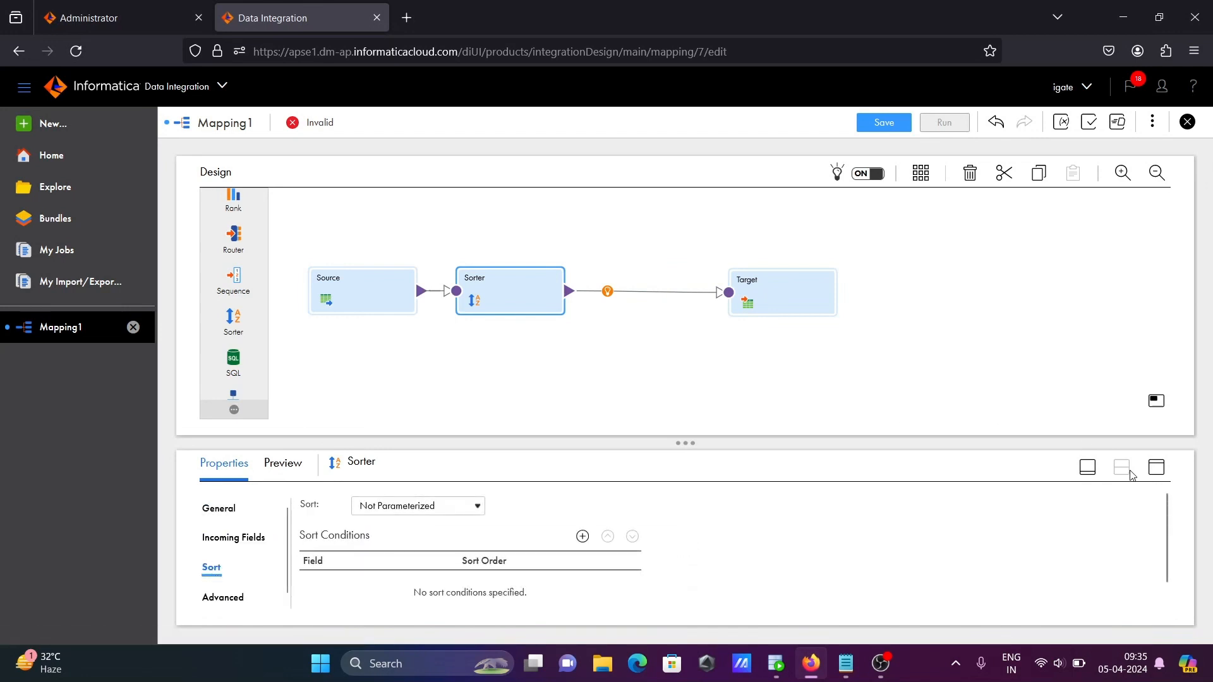
click(1157, 467)
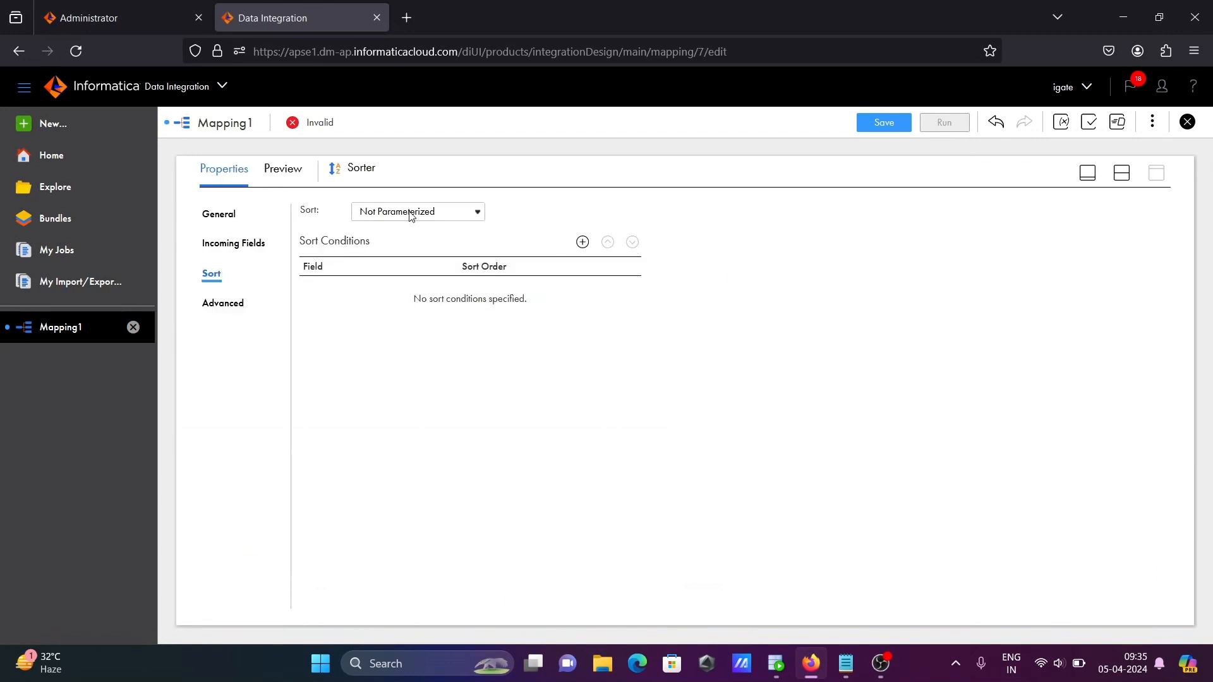
click(581, 244)
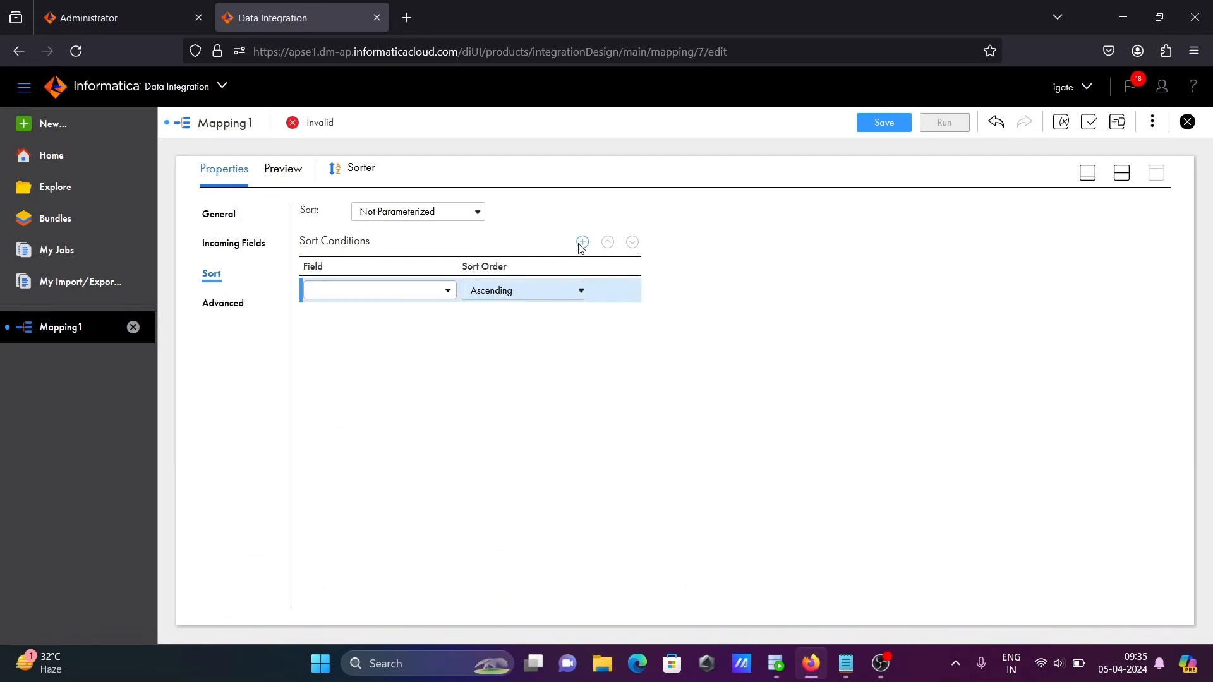
click(450, 301)
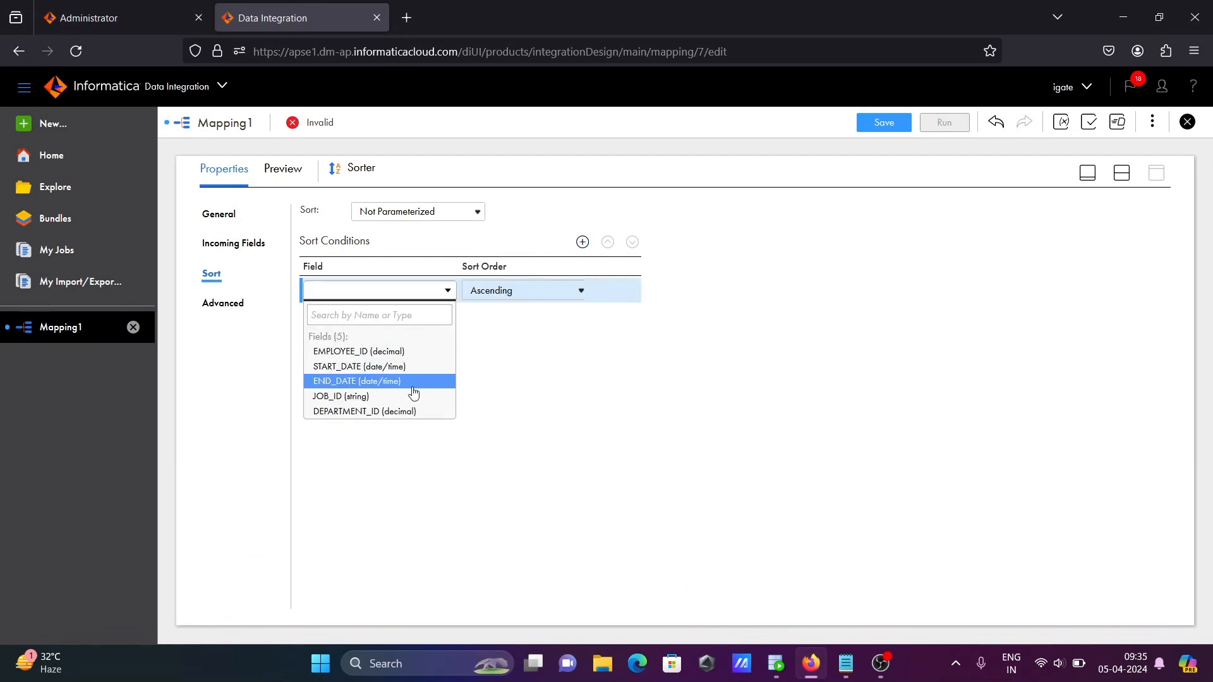
click(368, 413)
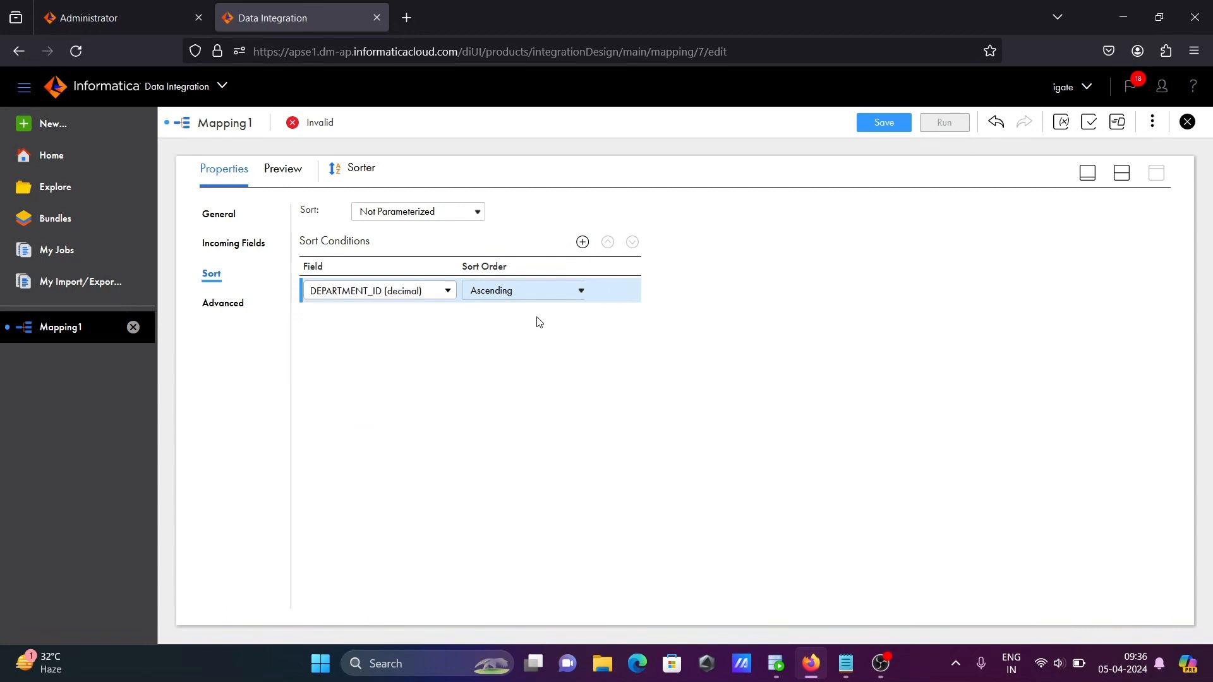
click(570, 294)
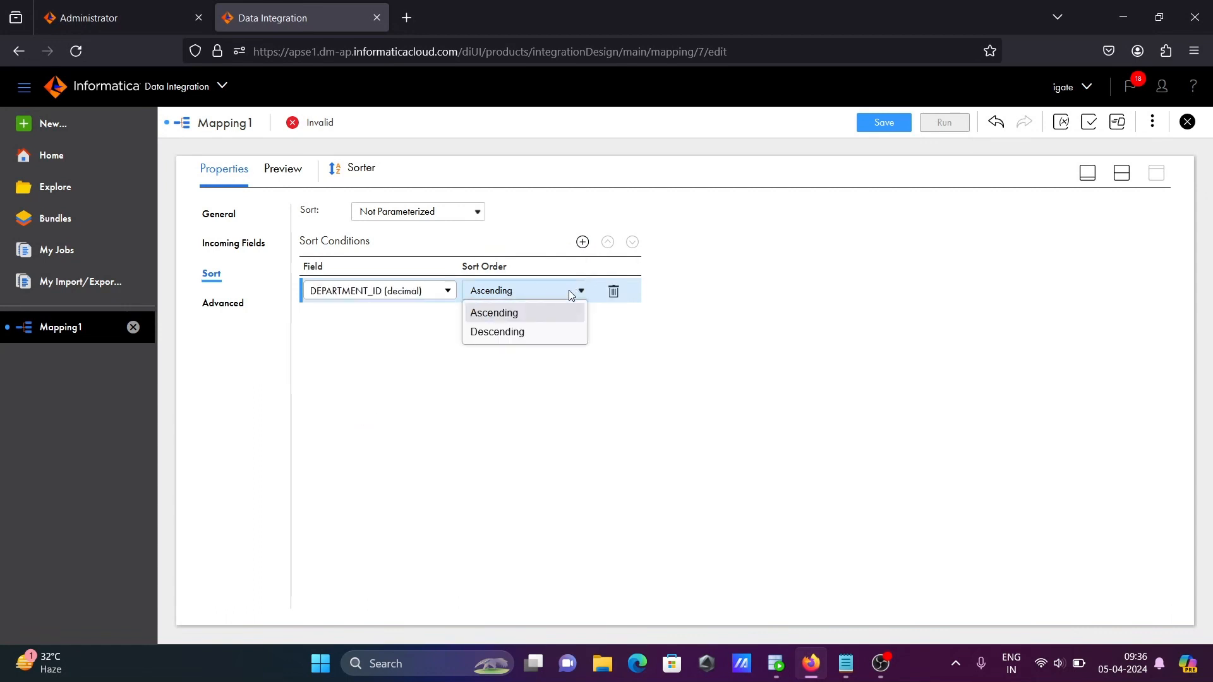
click(570, 294)
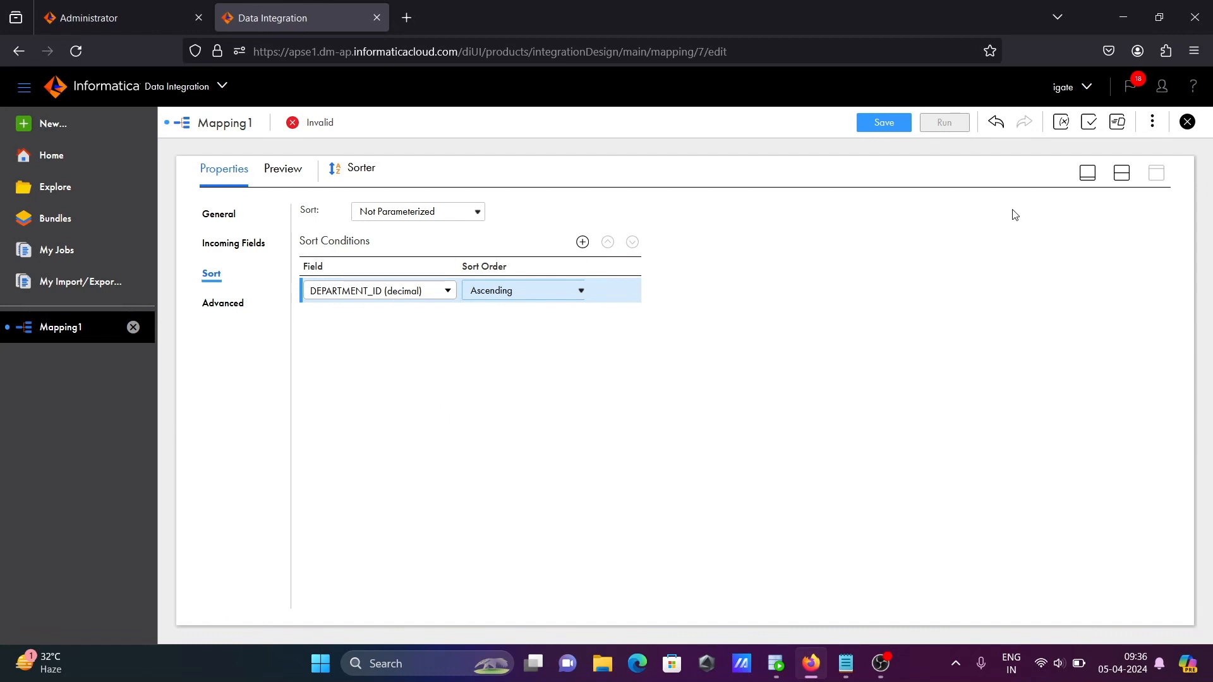
Reposition the Sorter roughly midway between Source and Target on the canvas, and open the Target's properties in full view
click(1086, 181)
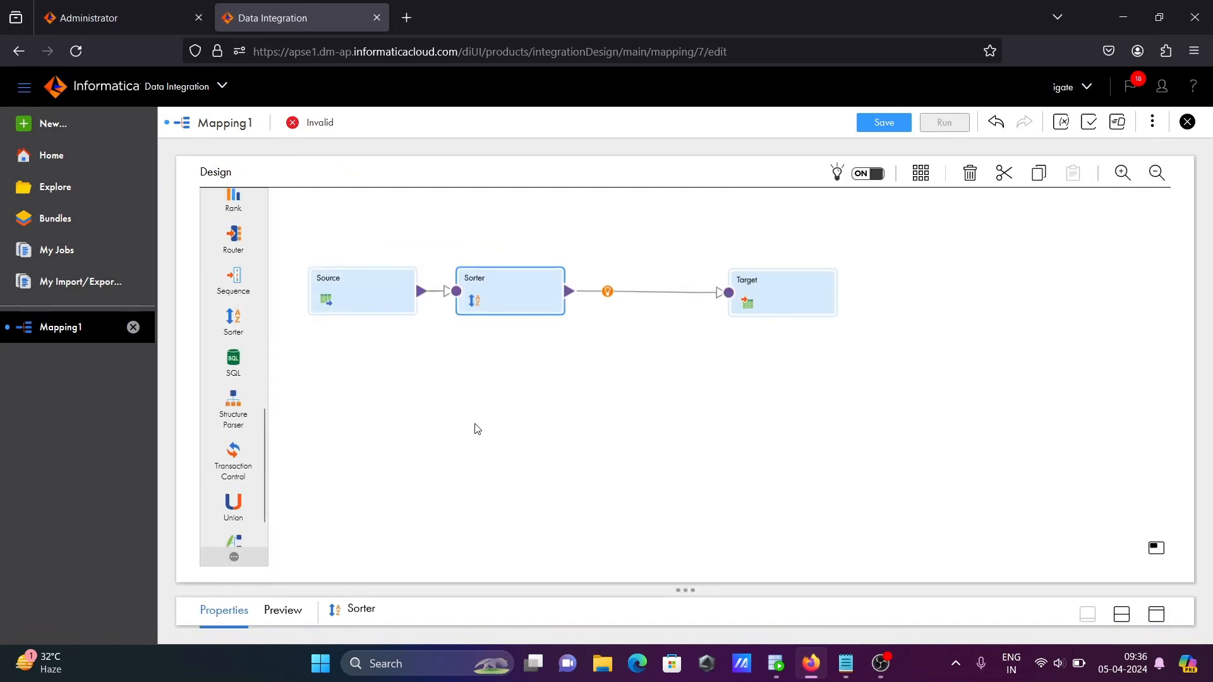
drag(496, 290, 540, 281)
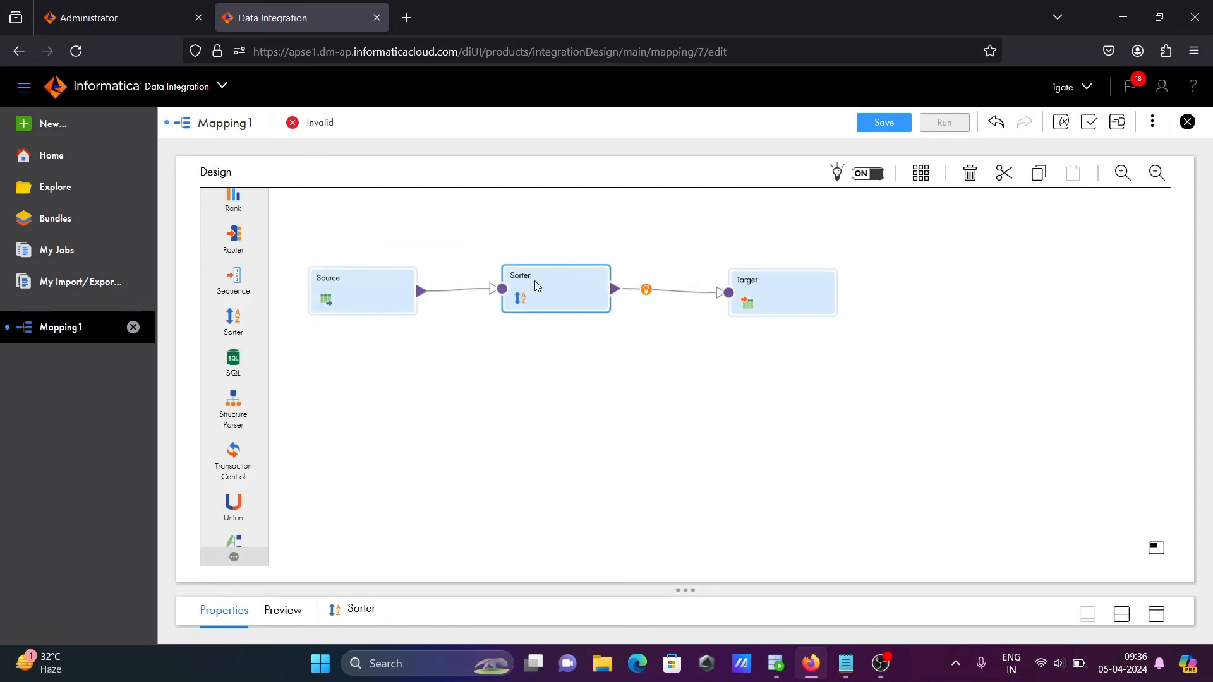
click(763, 289)
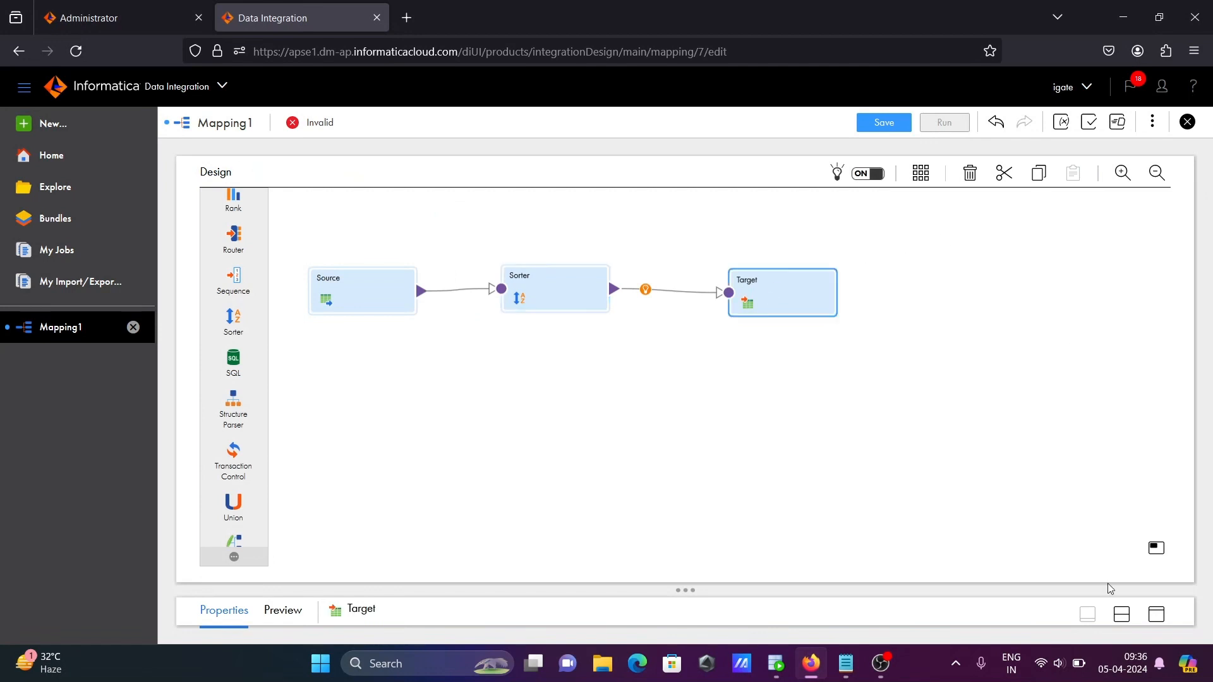
click(1157, 616)
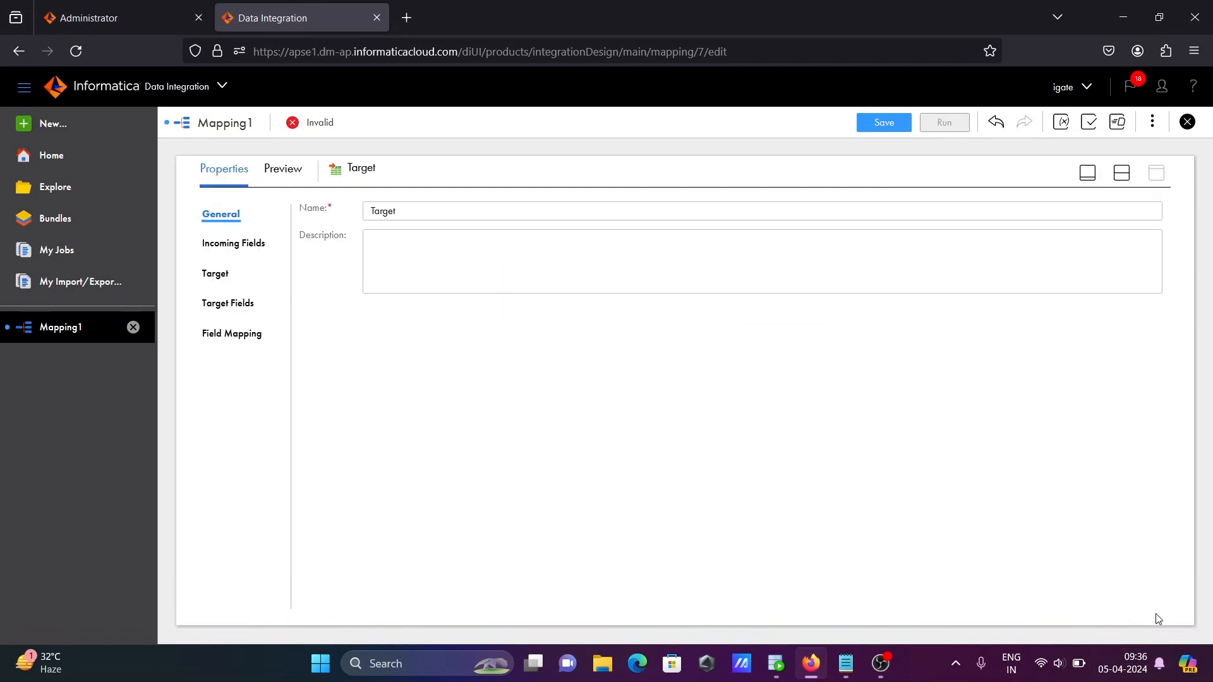
Switch to Oracle SQL Developer and run only the select statement on the JOB_HISTORY_tgt table
click(776, 662)
drag(526, 195, 252, 198)
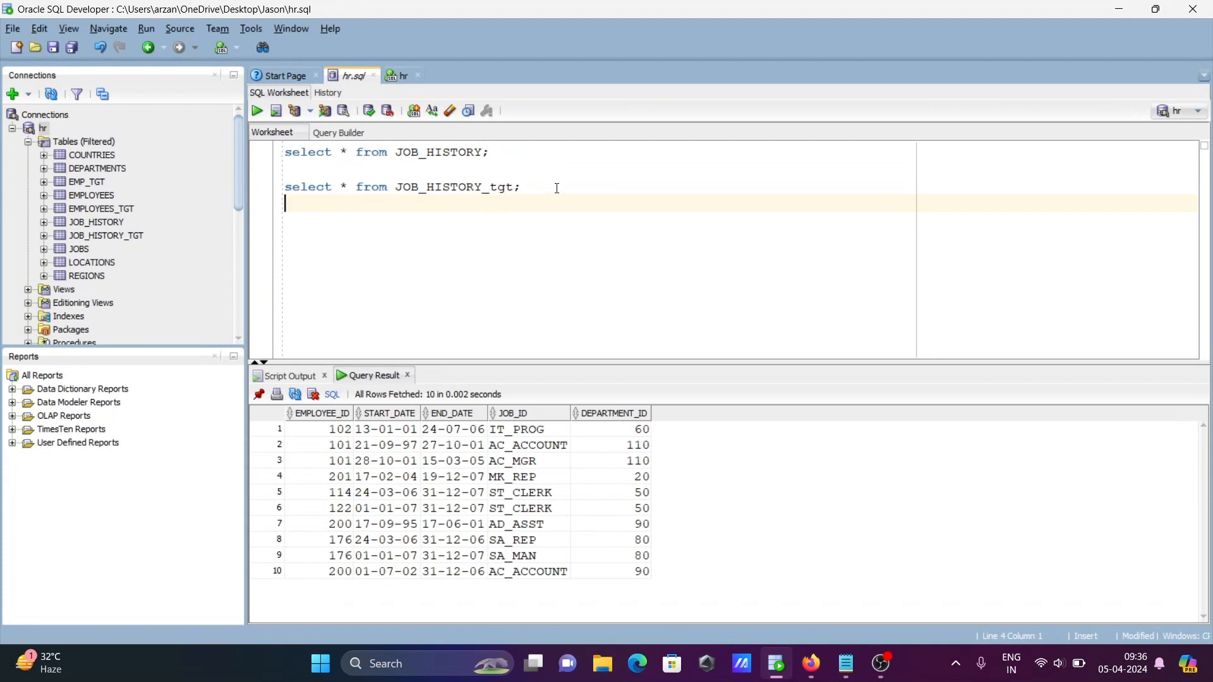
drag(558, 189, 268, 193)
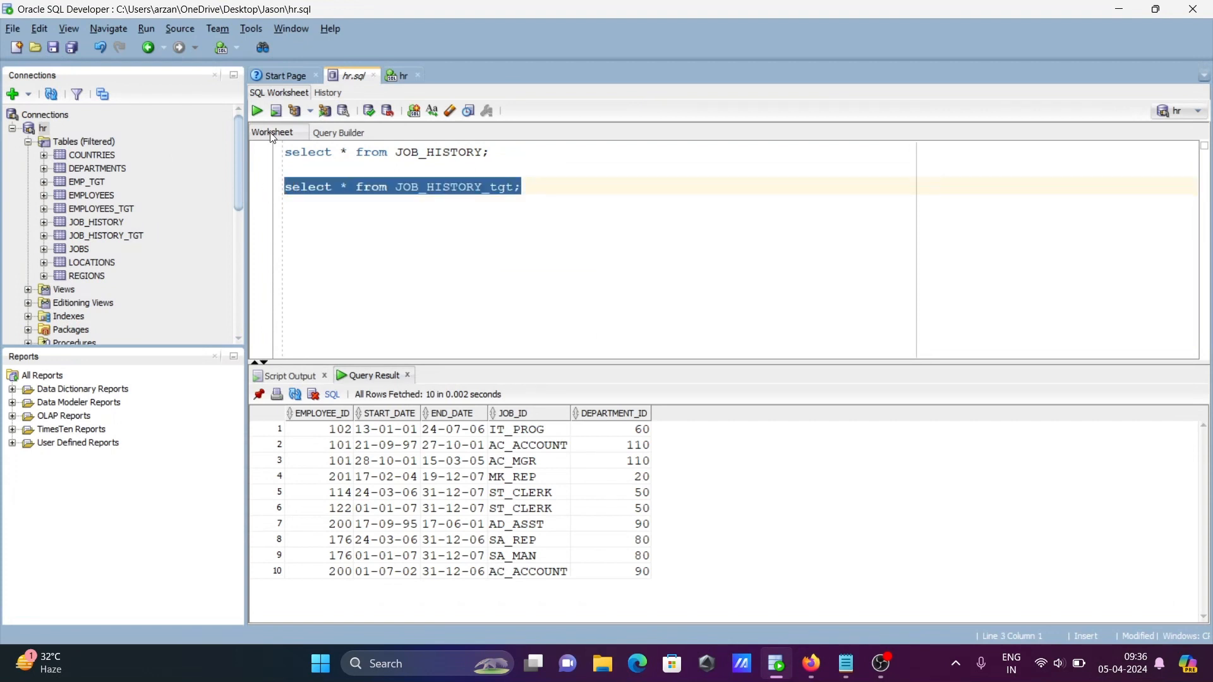
click(255, 111)
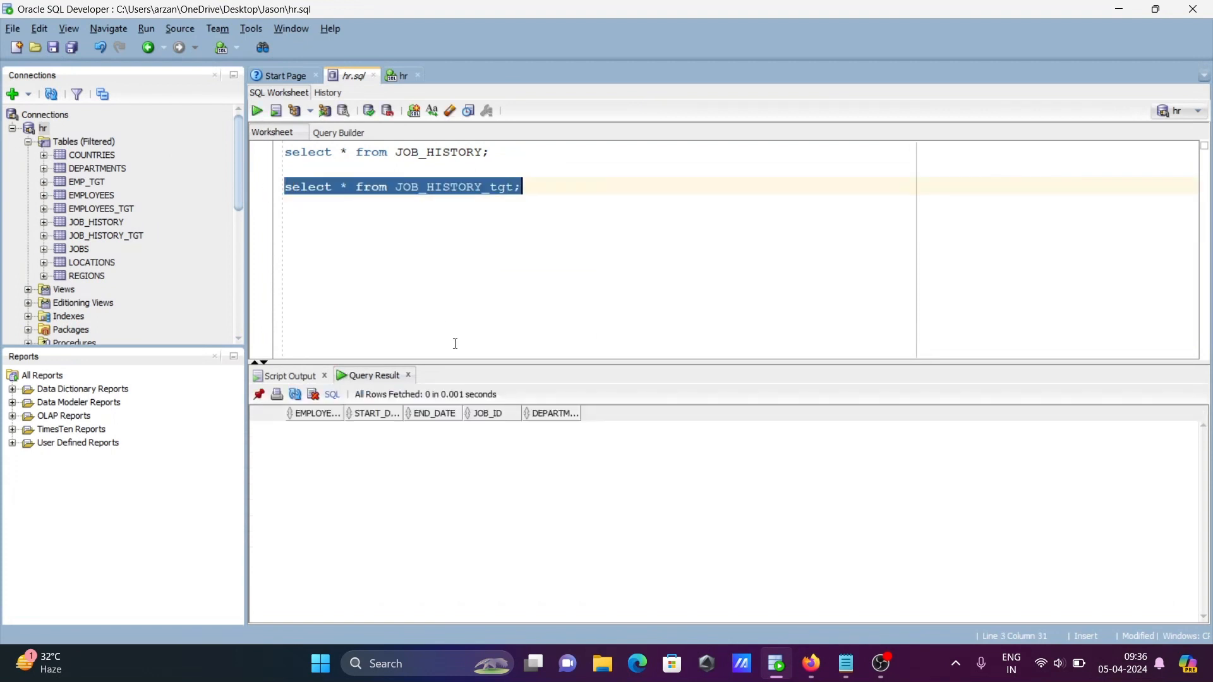
Switch back to Informatica Data Integration, review the Target's incoming fields, and set its connection to oracle_conn_hr (Oracle)
click(811, 663)
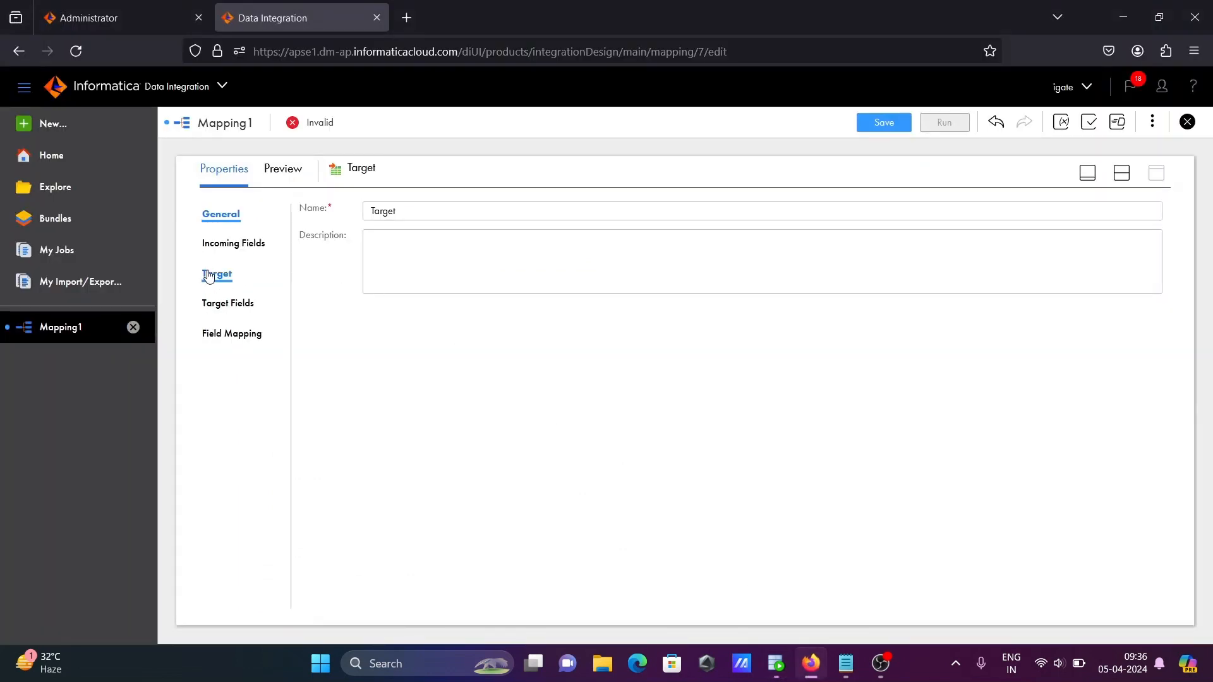
click(219, 254)
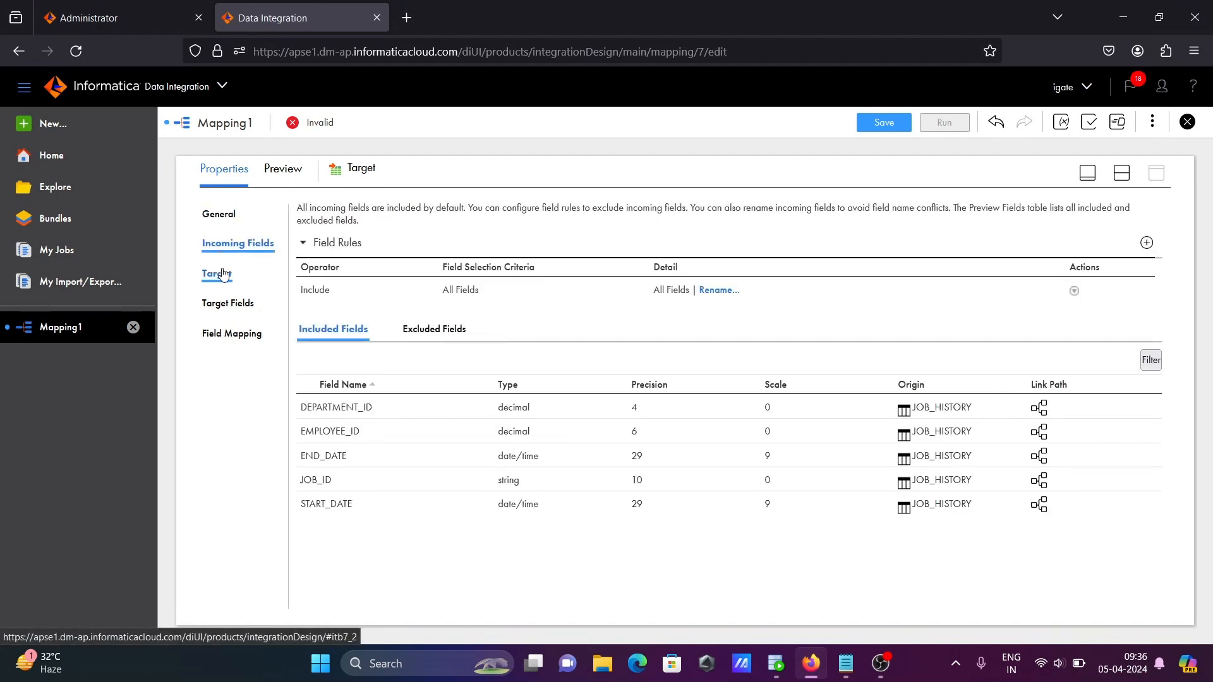
click(223, 273)
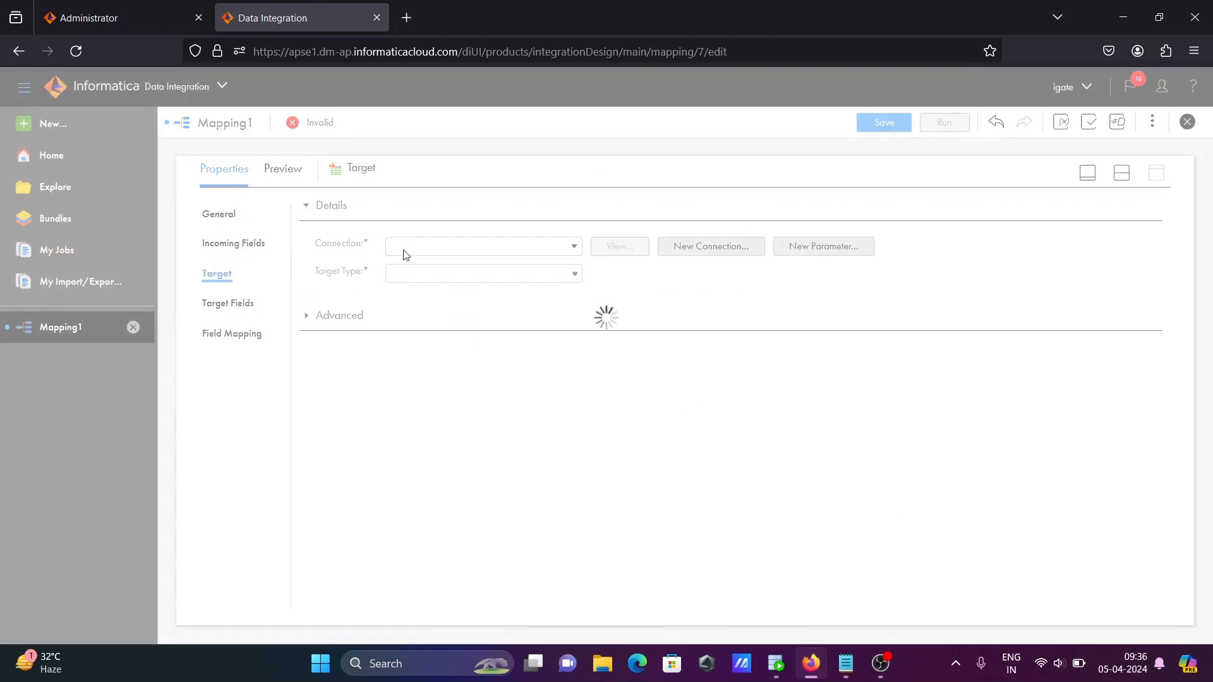
click(573, 247)
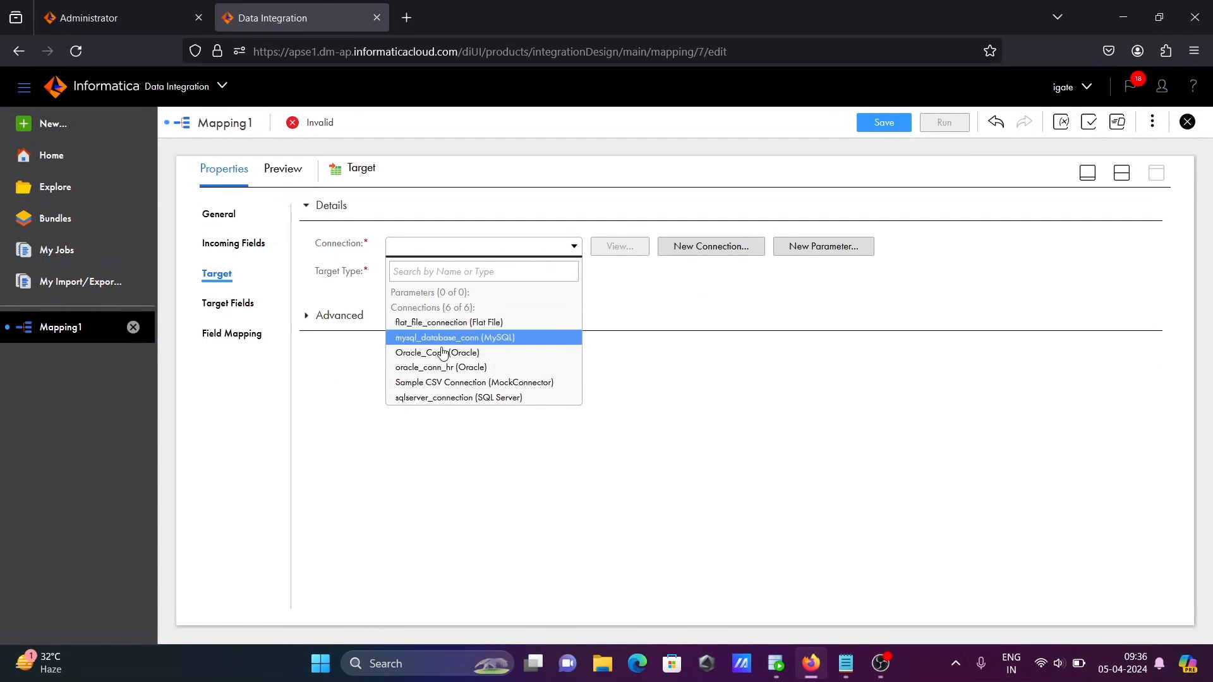
click(456, 368)
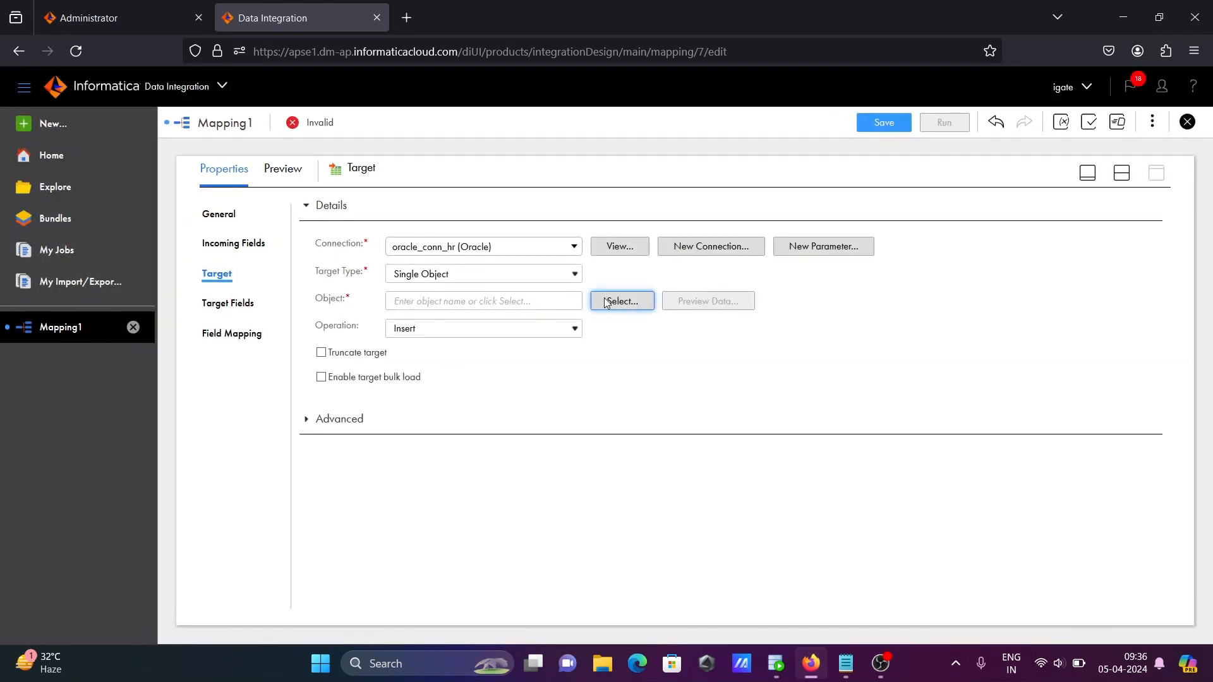
Choose the existing JOB_HISTORY_TGT table as the target object, keeping the Insert operation and enabling Truncate target
click(606, 303)
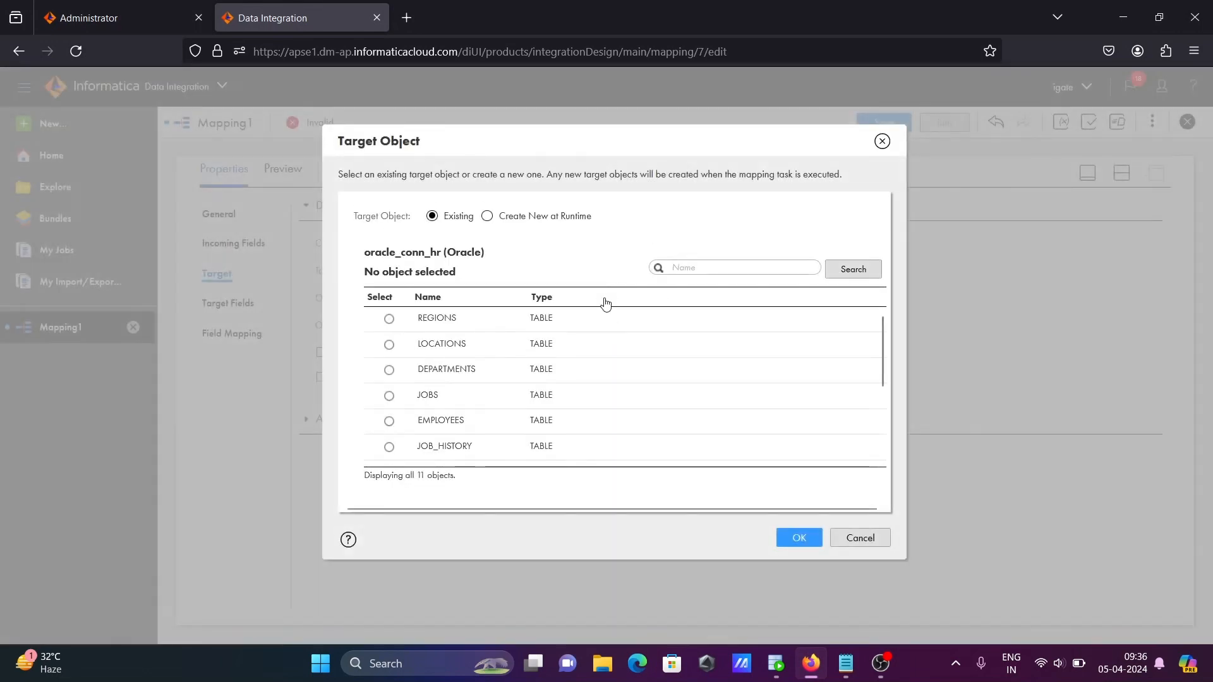
drag(881, 366, 886, 458)
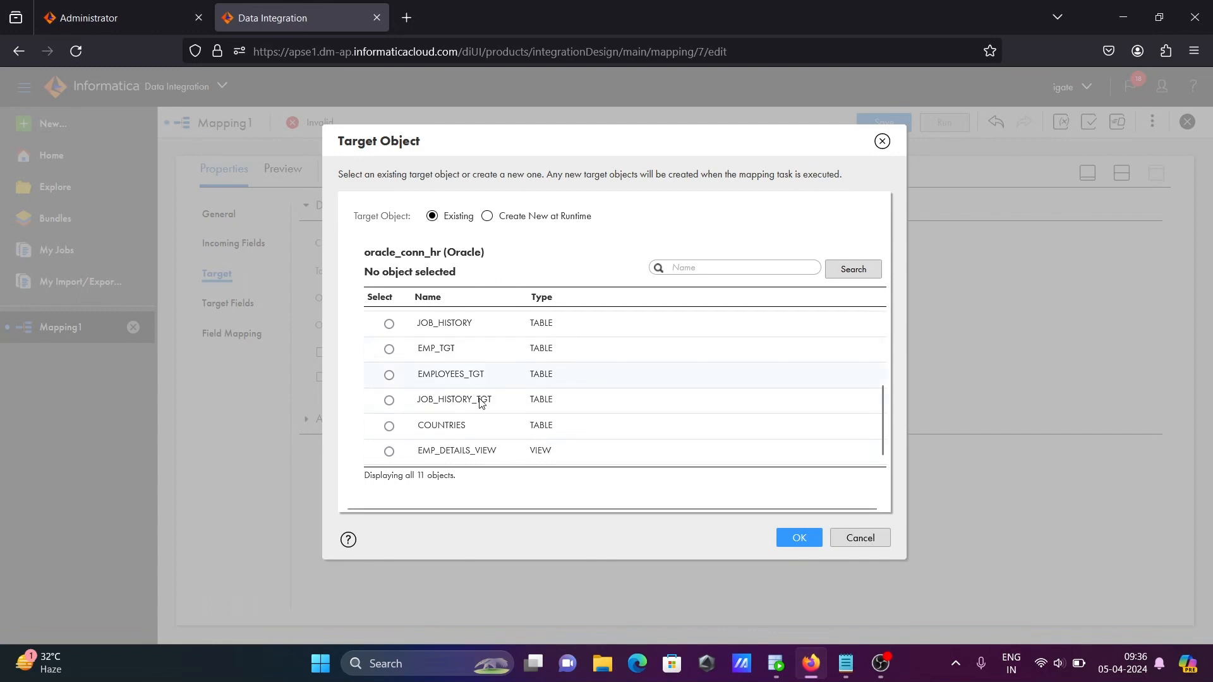
click(389, 400)
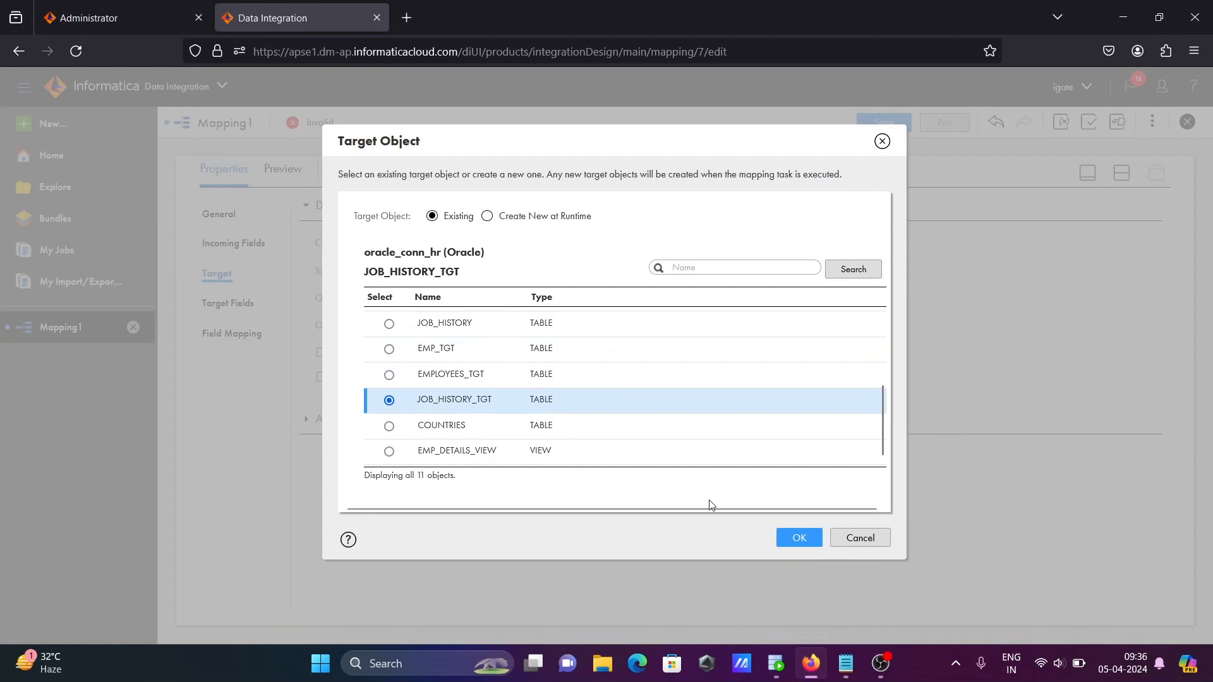
click(800, 540)
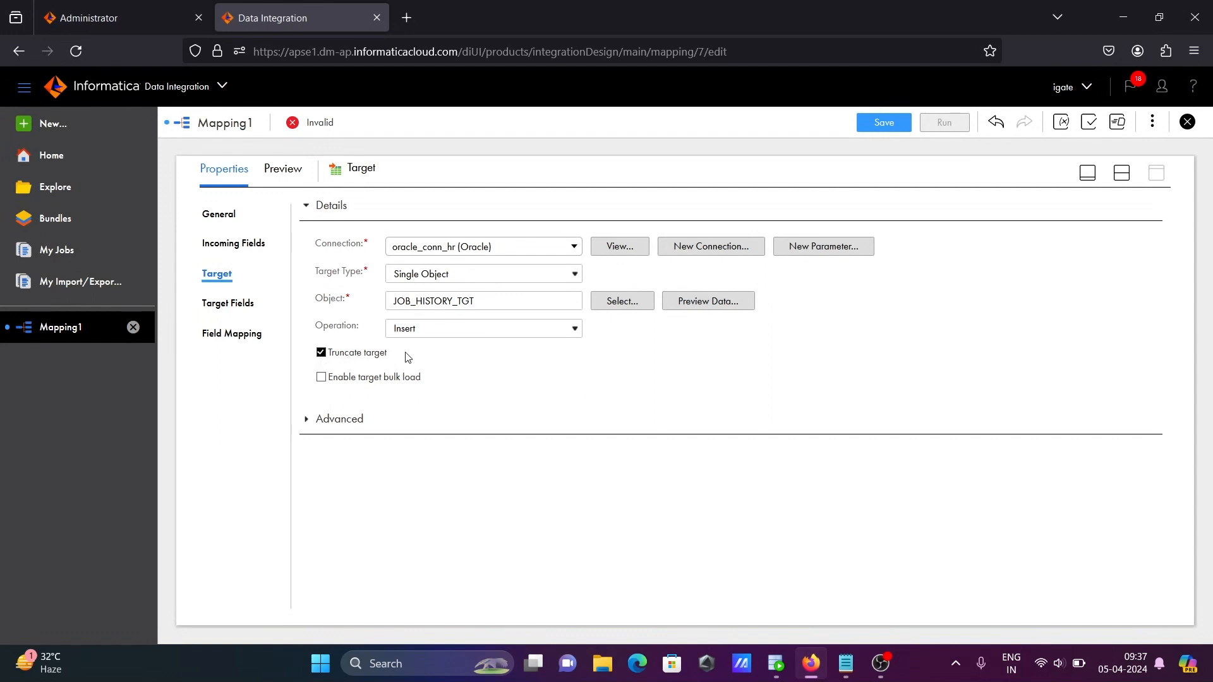
click(553, 331)
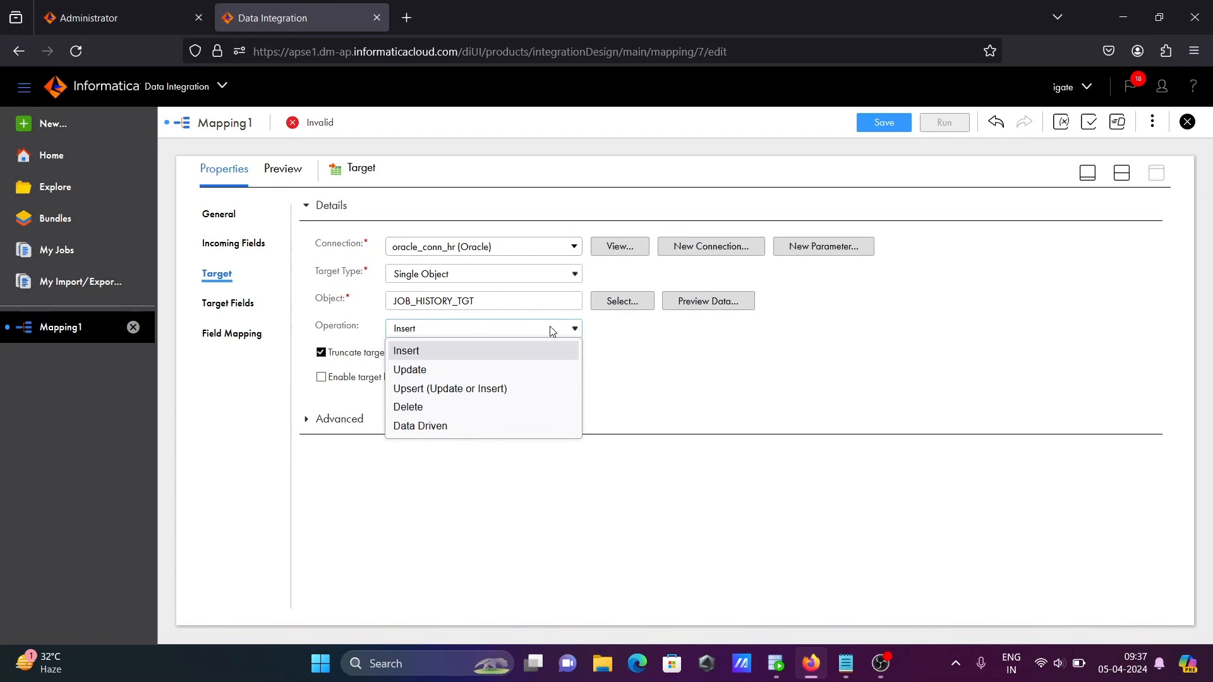
click(553, 331)
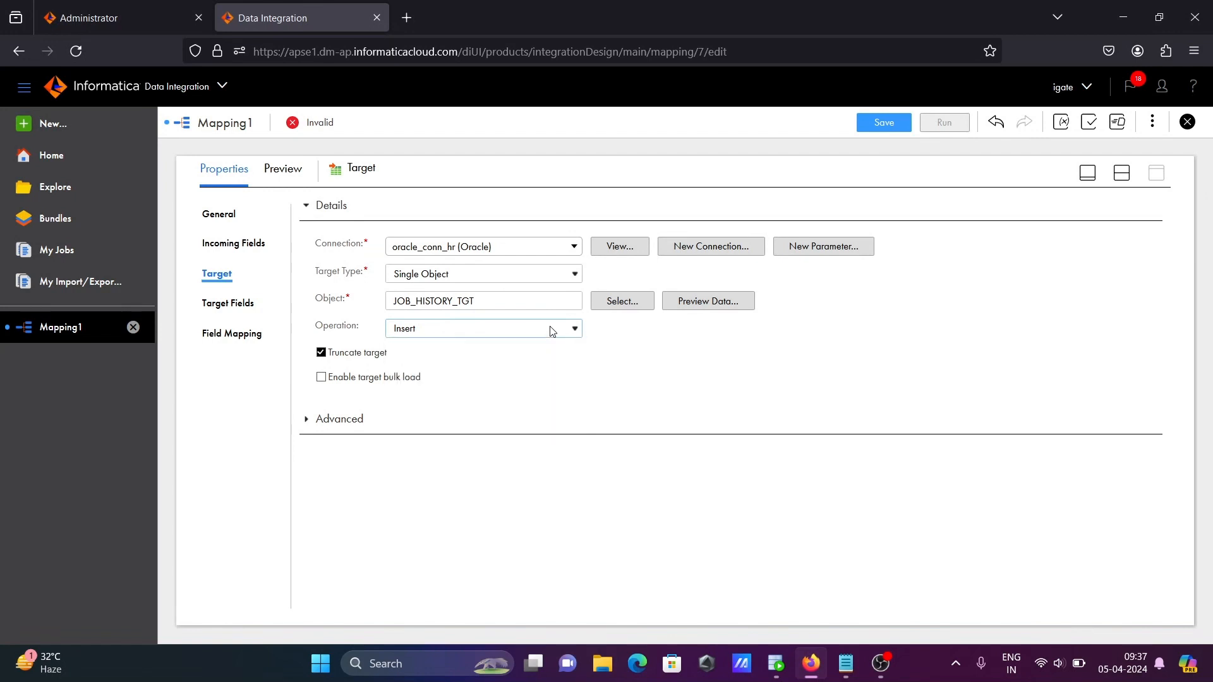
Review the target fields and automatically map all incoming fields to the target fields using Smart Map
click(239, 309)
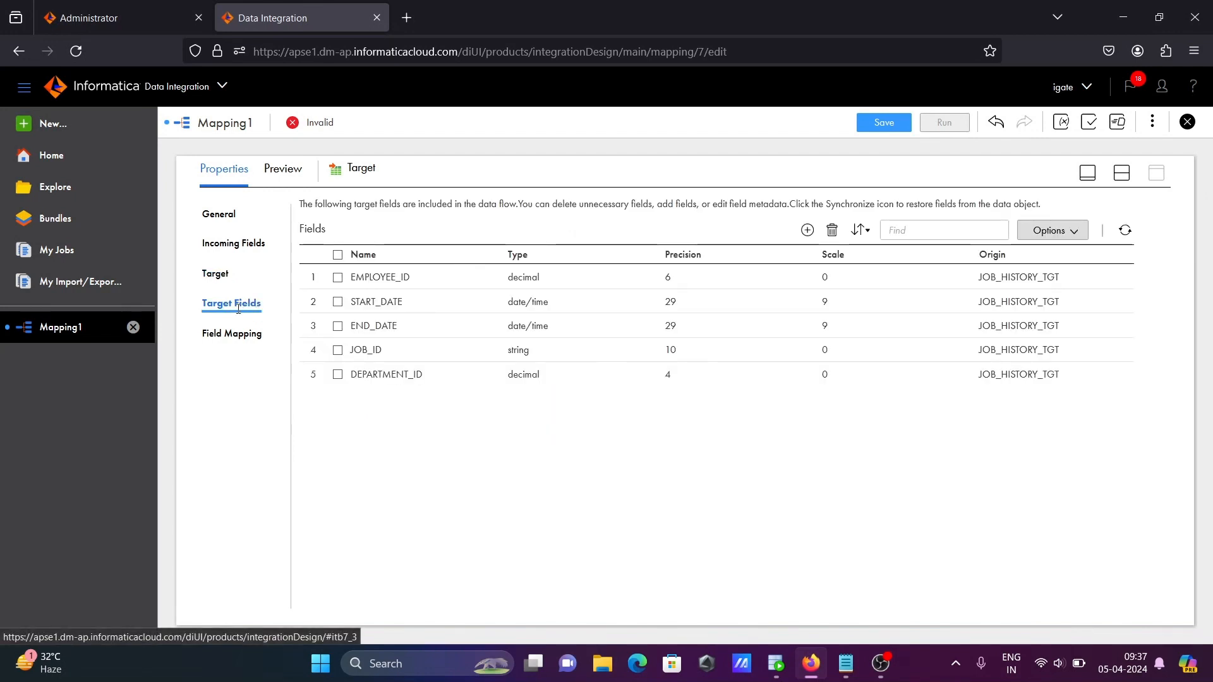
click(212, 336)
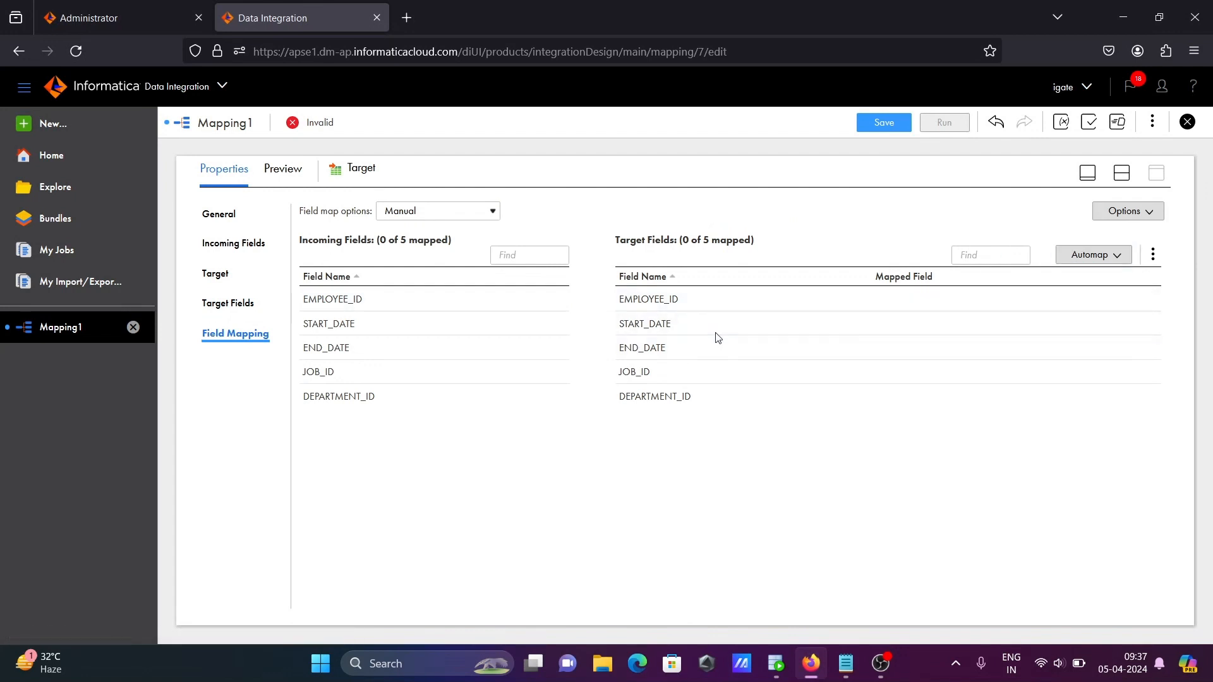
click(1112, 255)
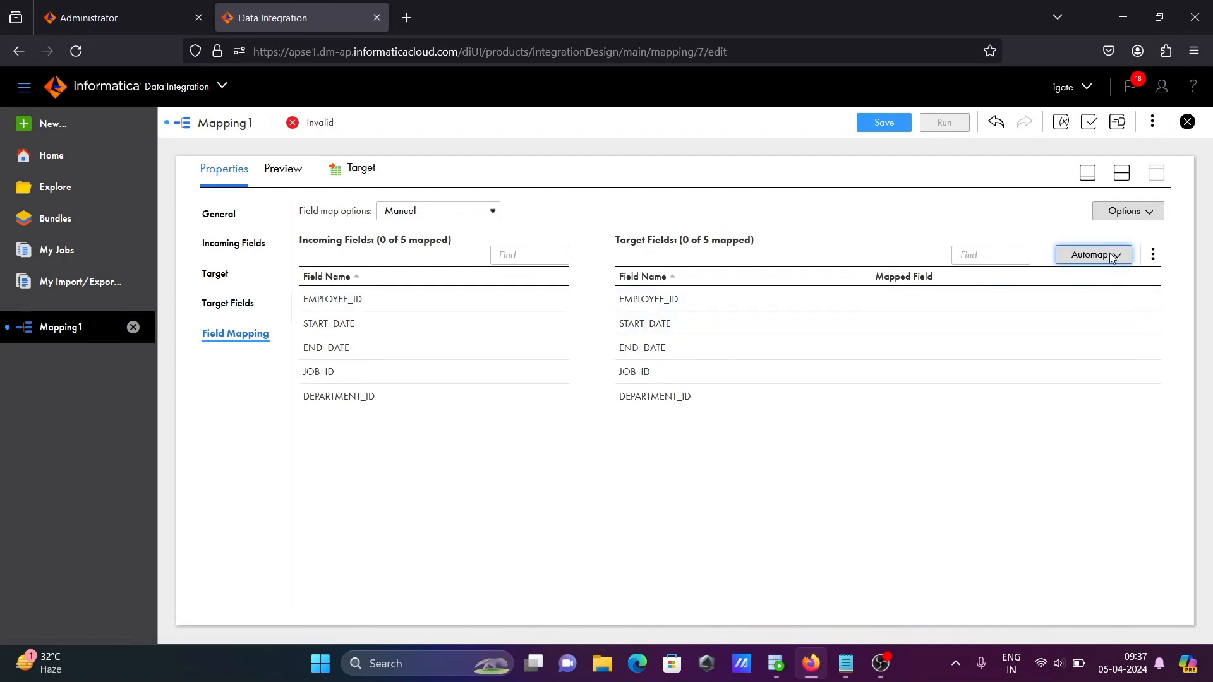
click(1044, 308)
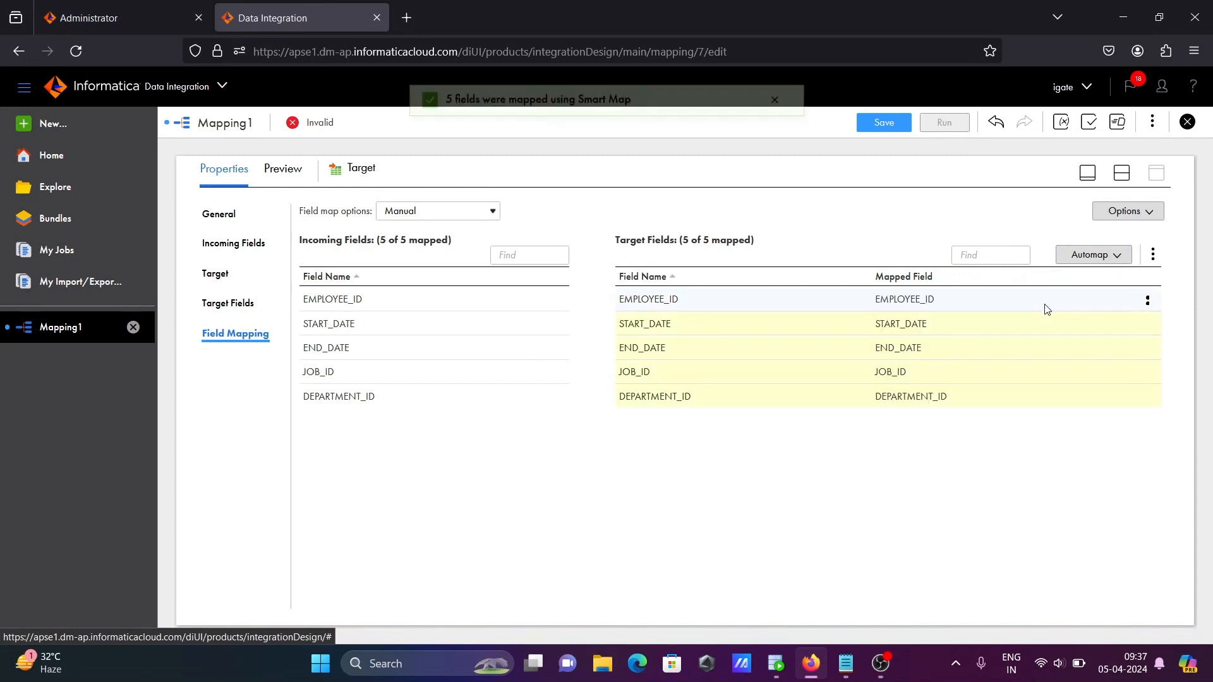
mouse_move(1045, 309)
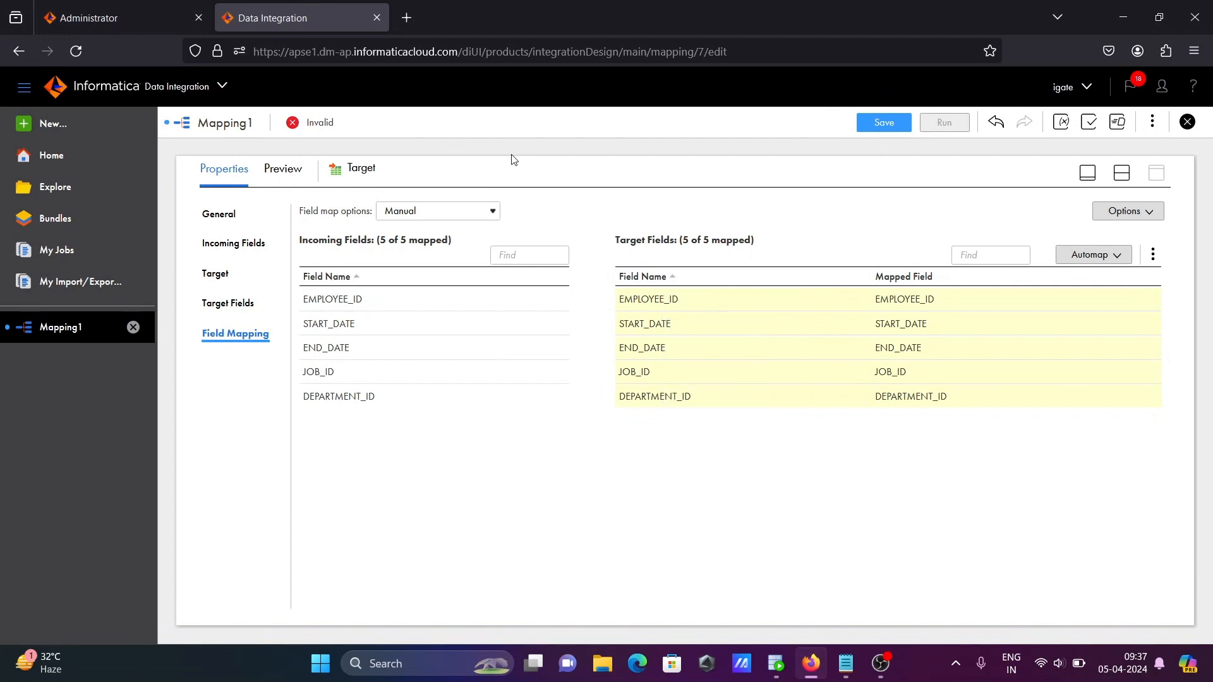
Save the m_sorter_example mapping and run it
click(883, 123)
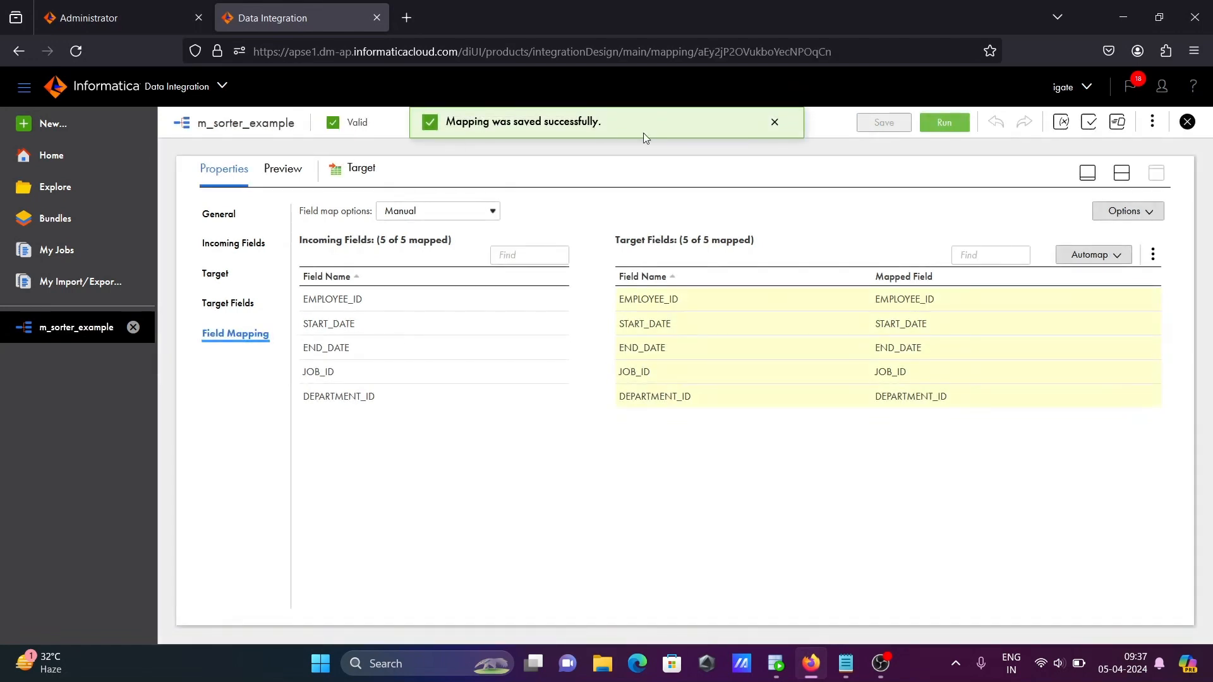
click(941, 123)
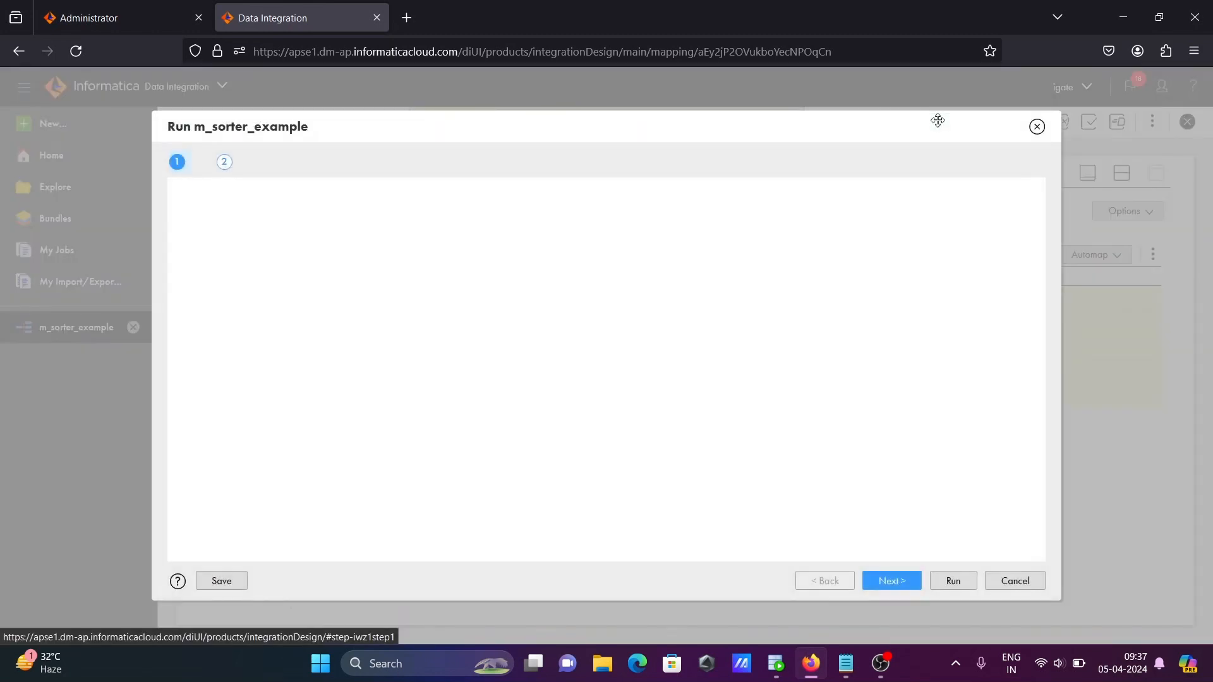
click(952, 581)
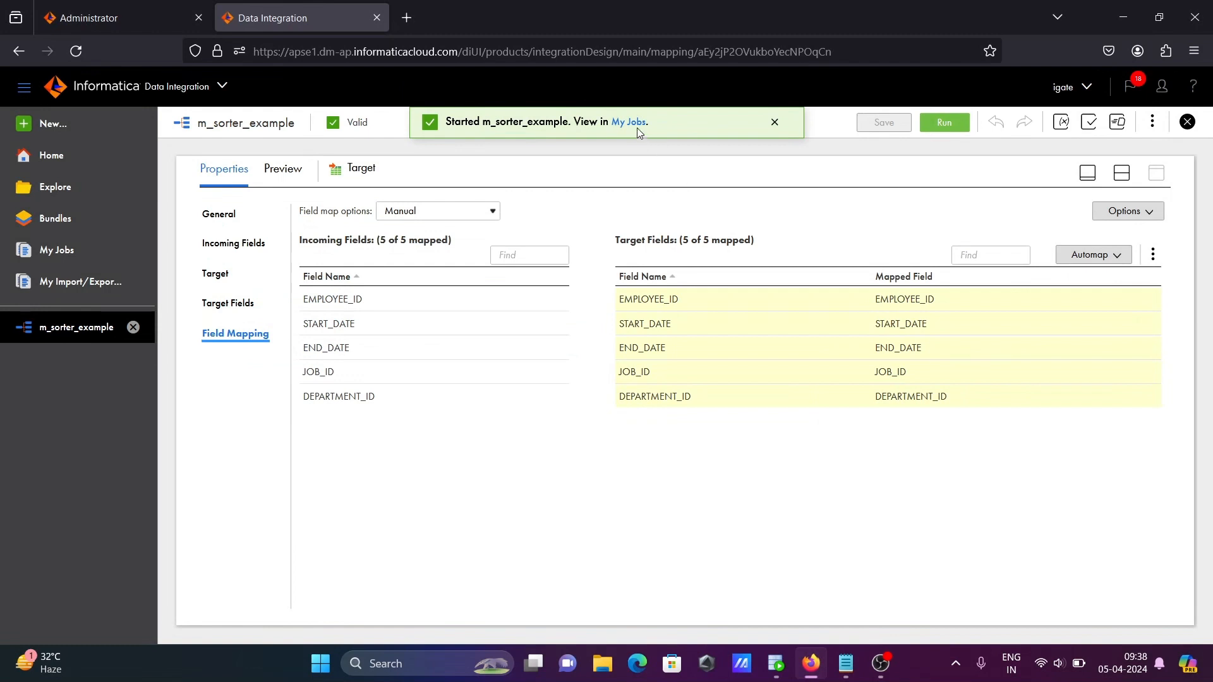
Open the started m_sorter_example job in My Jobs and refresh its status until the run finishes
click(634, 124)
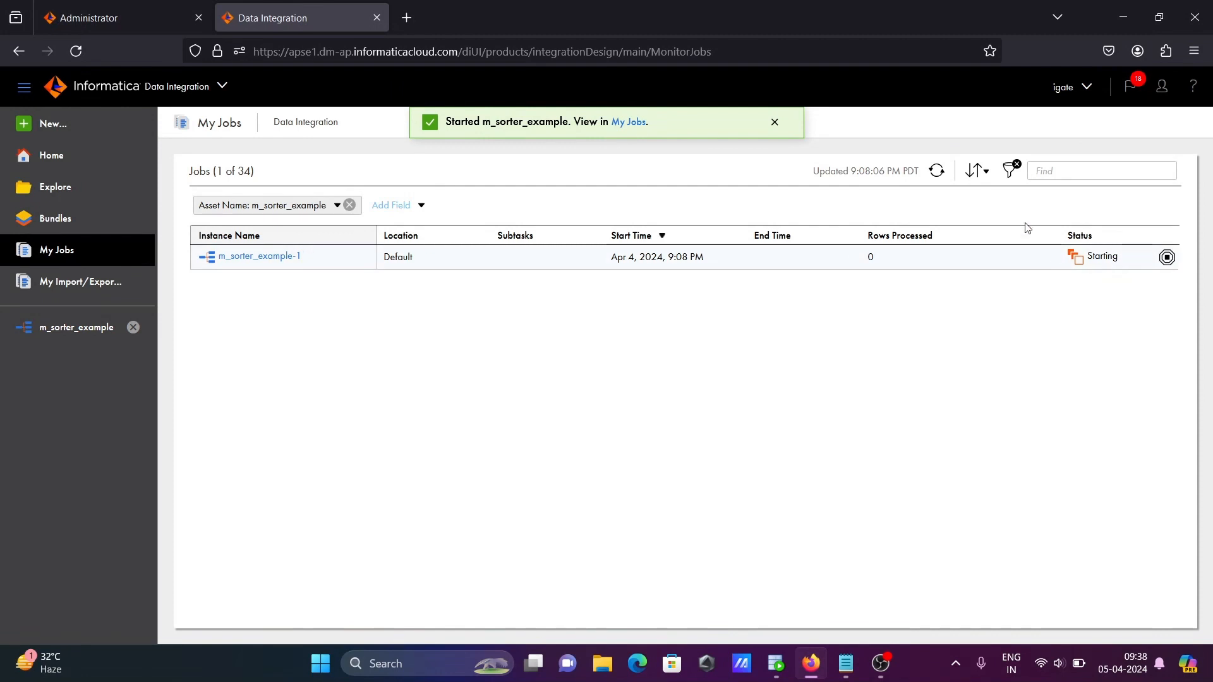
click(938, 171)
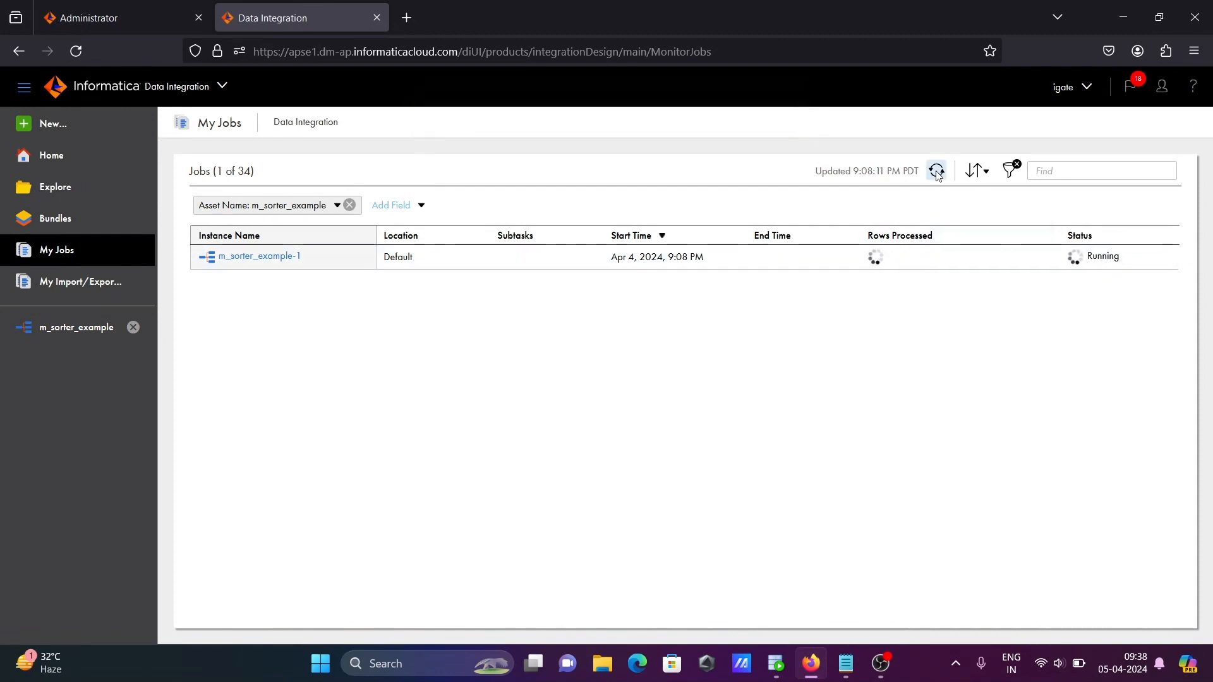
click(937, 171)
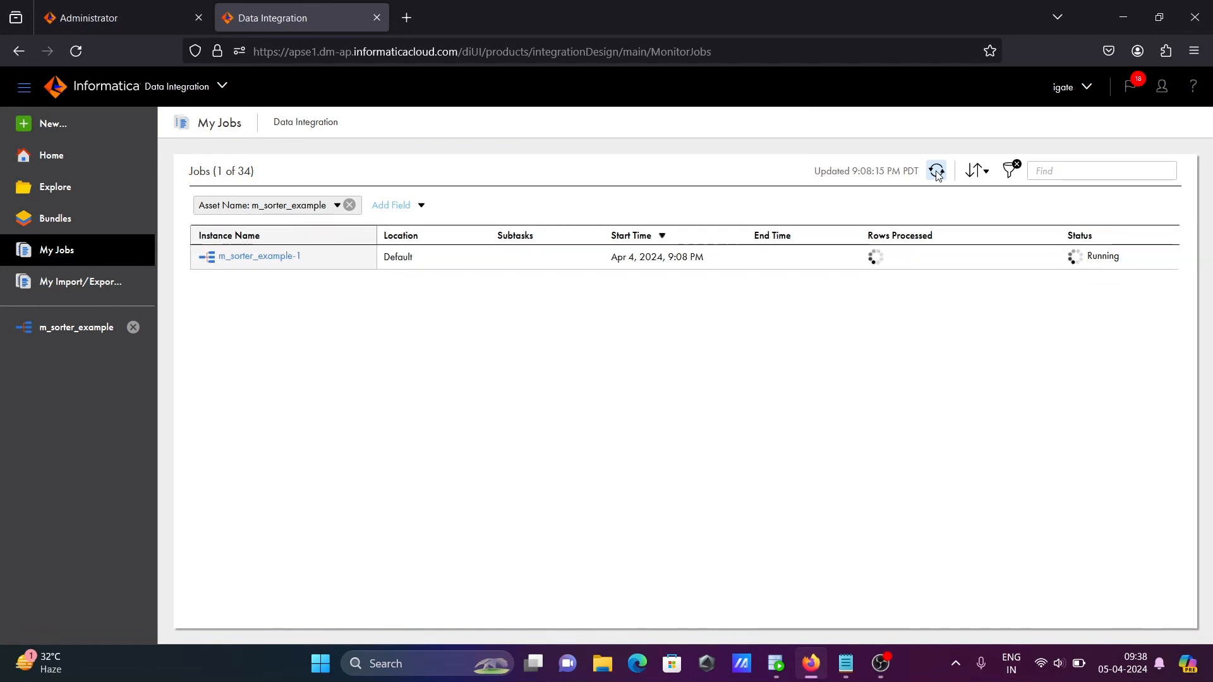
click(937, 171)
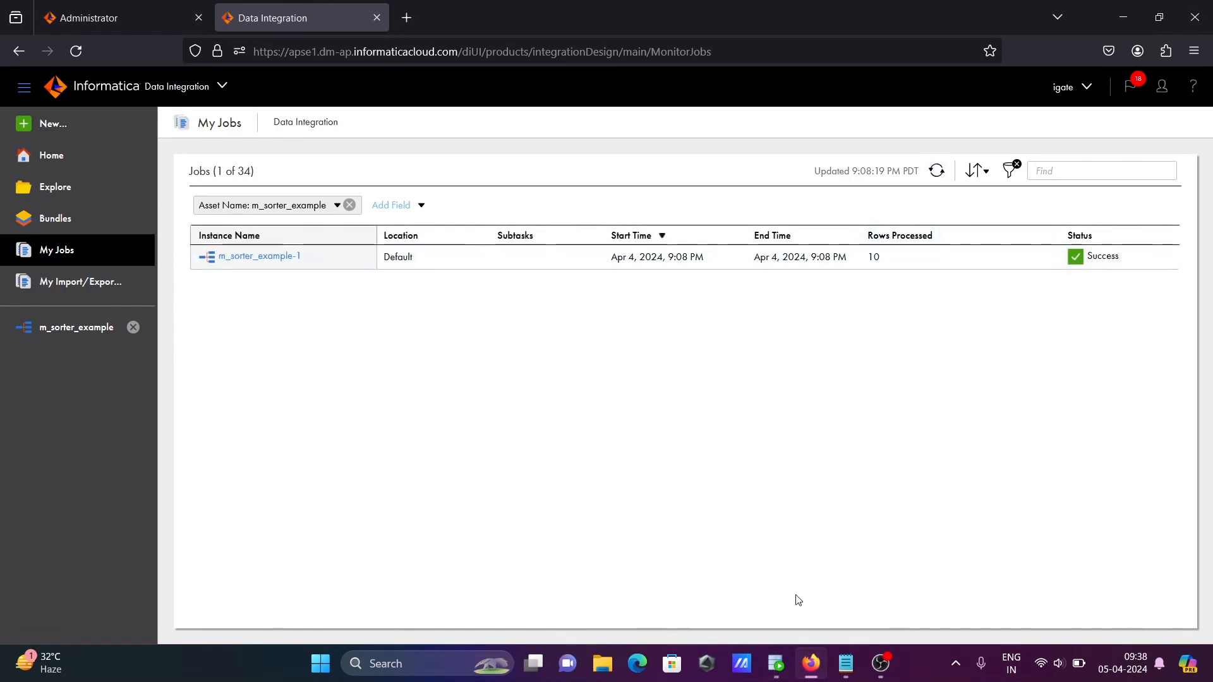
Switch to Oracle SQL Developer, rerun the select statement on JOB_HISTORY_tgt, and bring up the lecture notes in Notepad
click(776, 663)
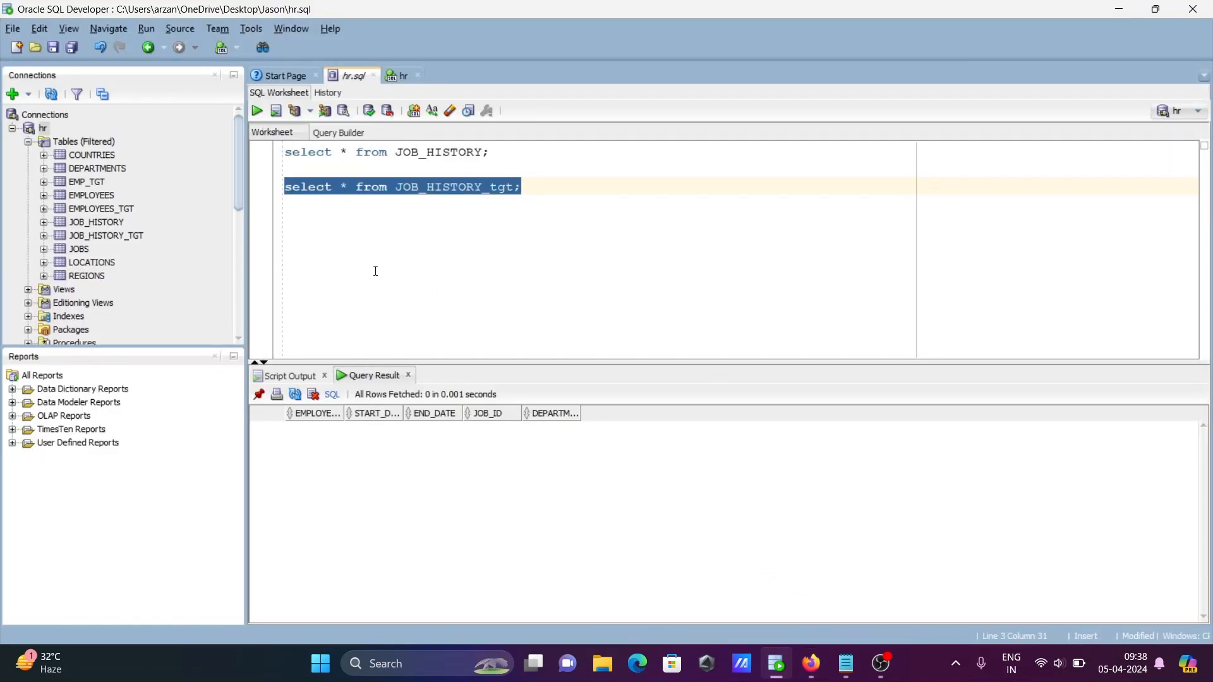
click(258, 111)
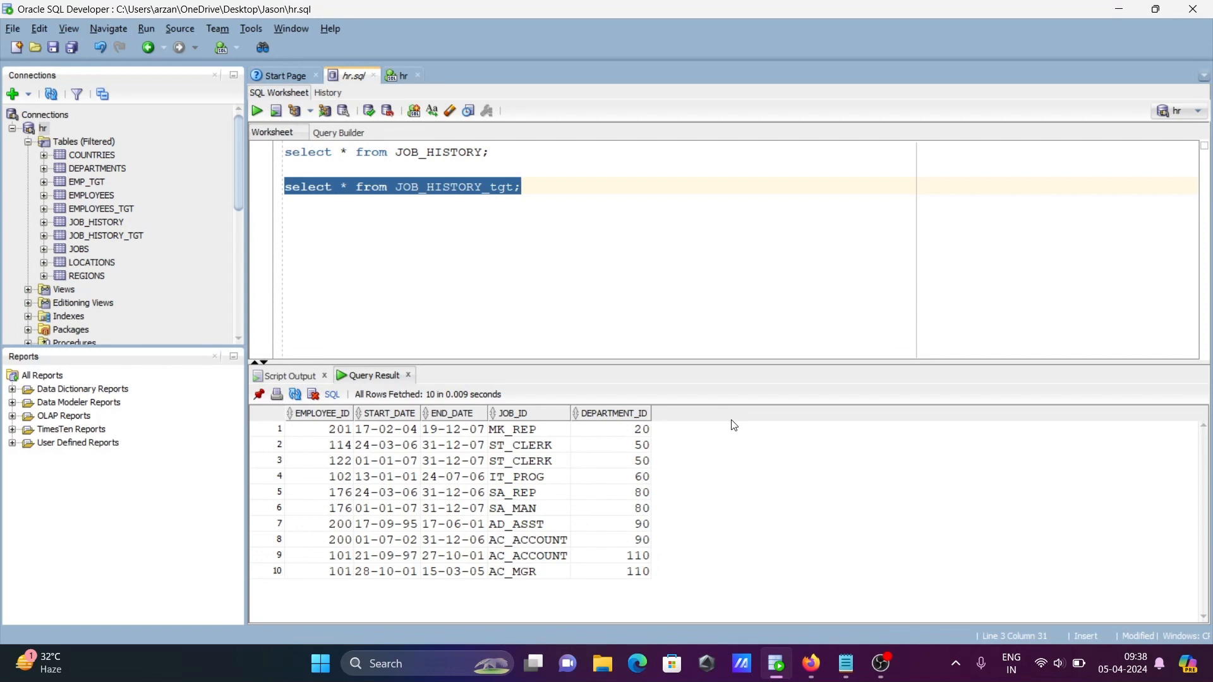
click(850, 667)
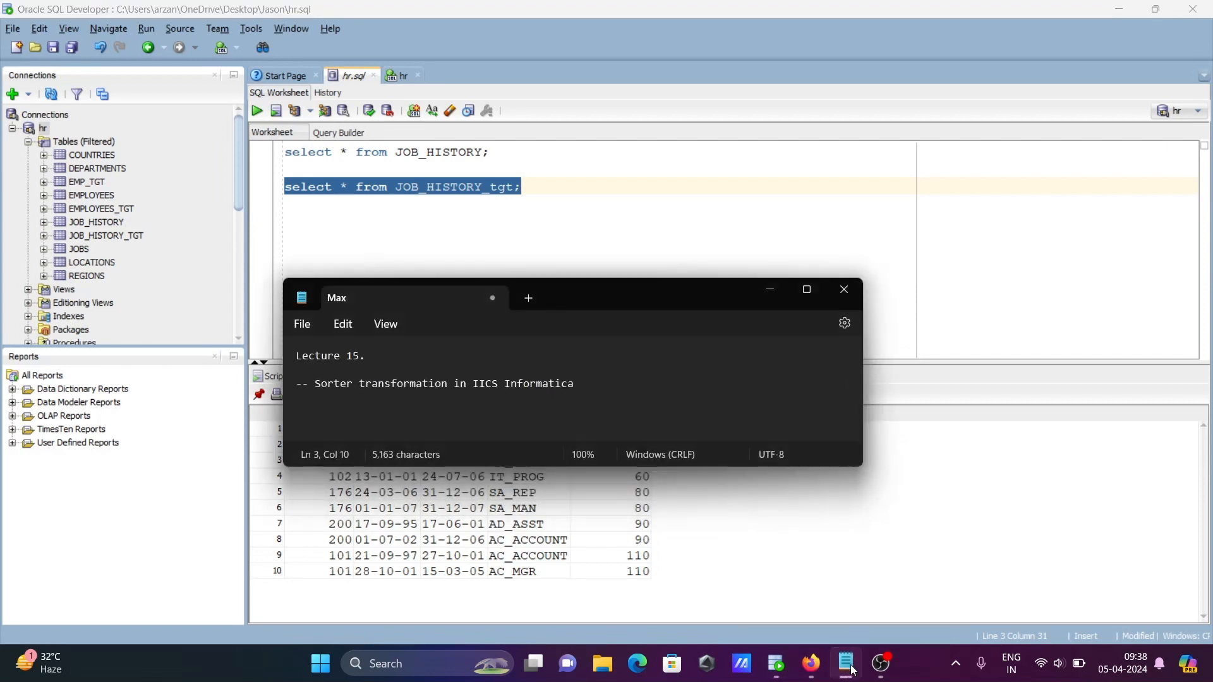